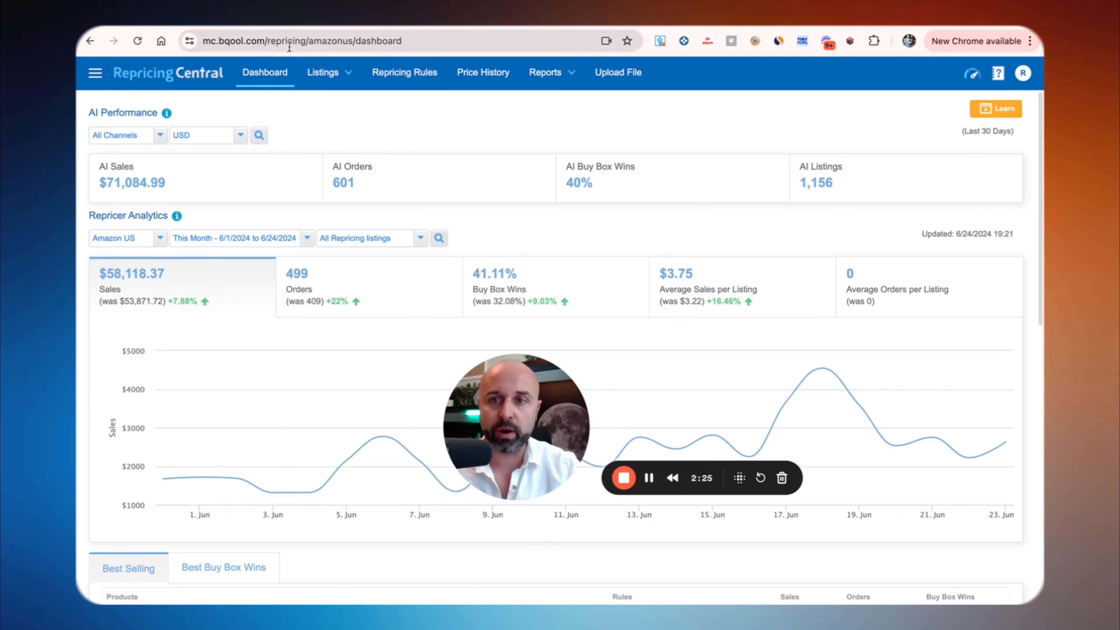
- Open the general settings for the active Amazon US listings and turn on SellerAmp SAS Integration
click(350, 80)
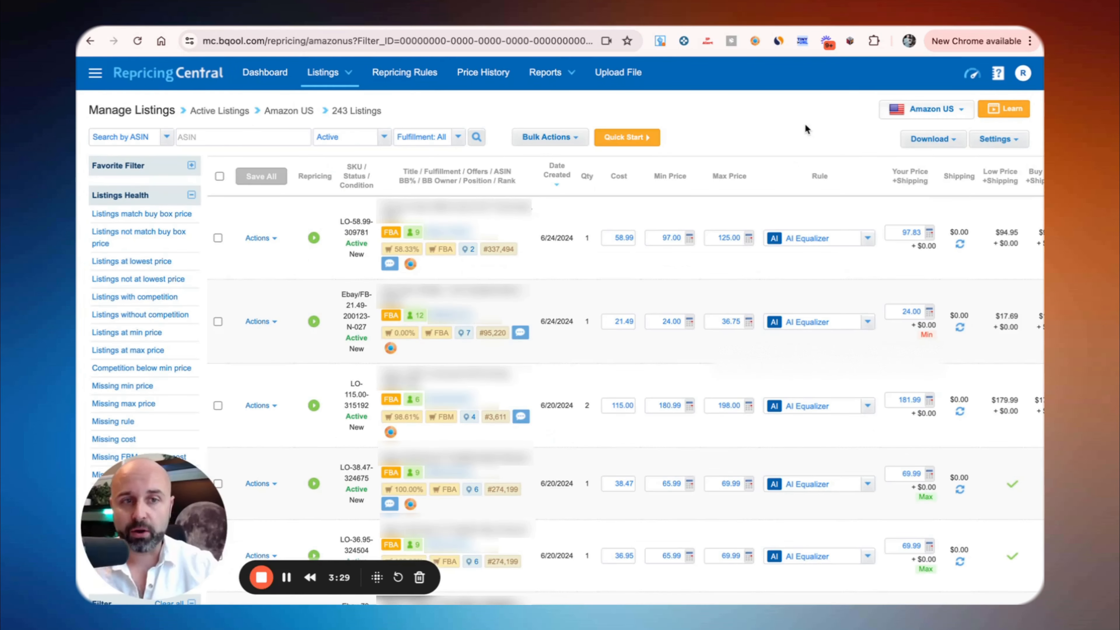
click(1022, 140)
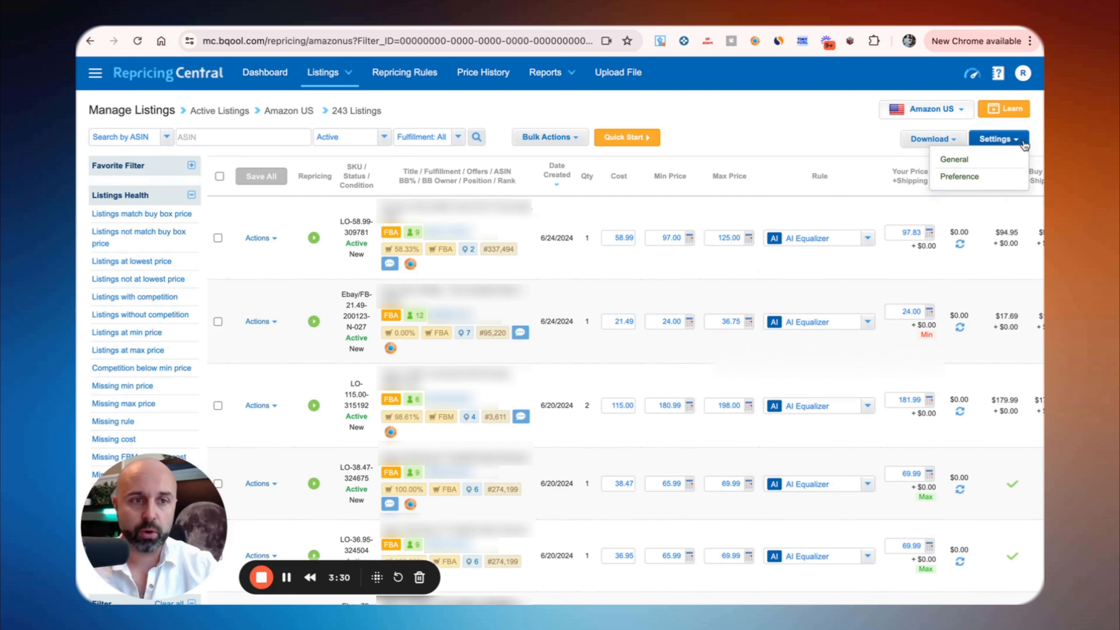
click(970, 163)
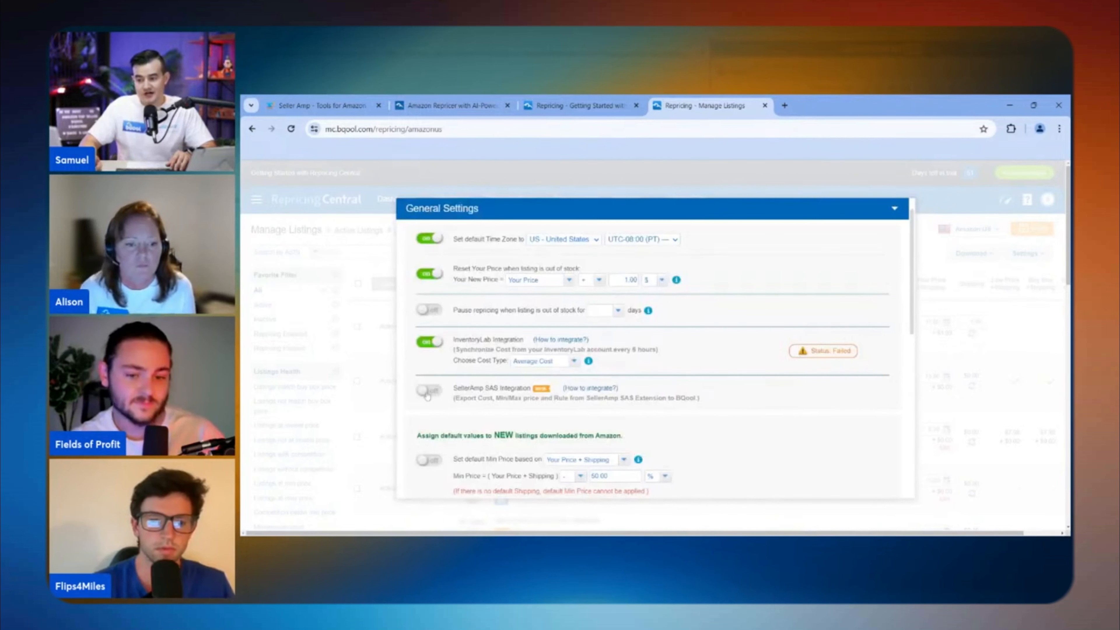
click(427, 392)
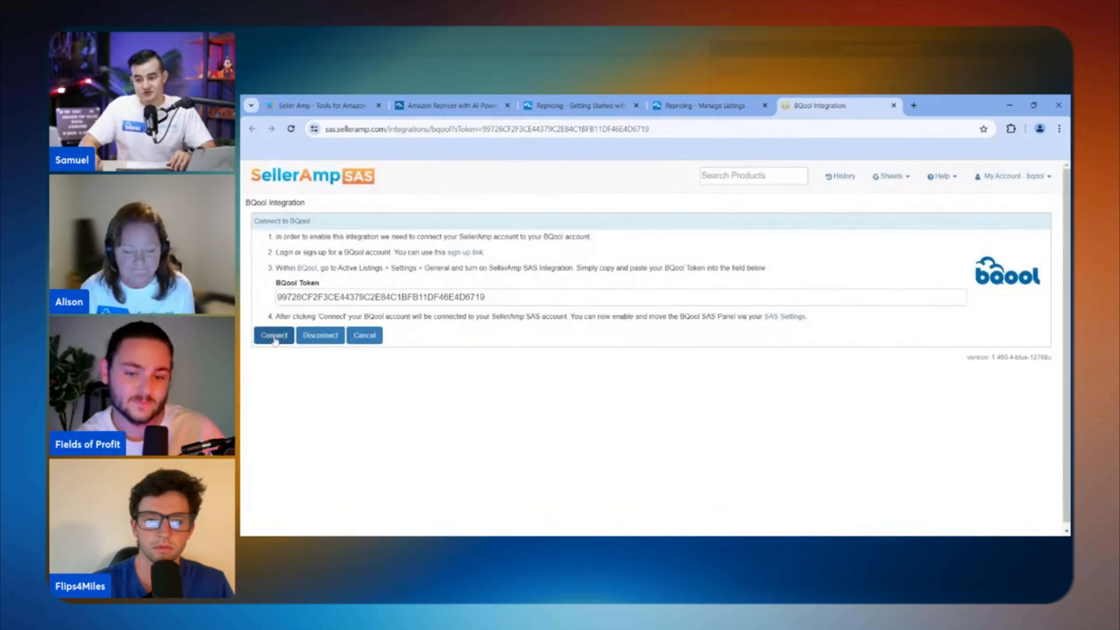
- Connect the BQool account on SellerAmp's BQool Integration page and return to BQool's General Settings
click(275, 341)
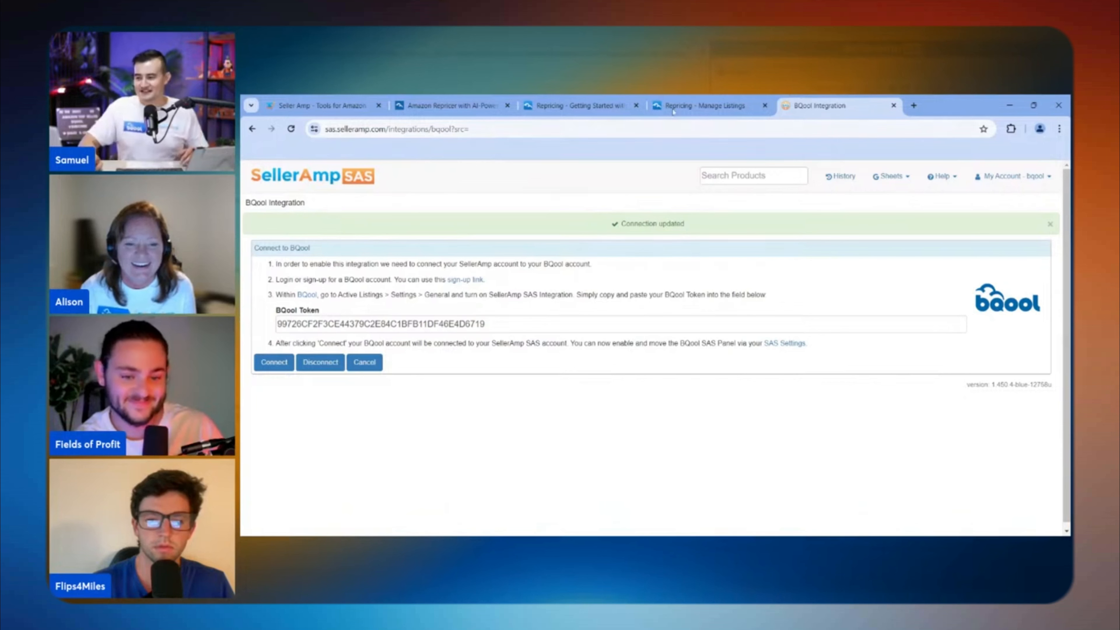
click(696, 104)
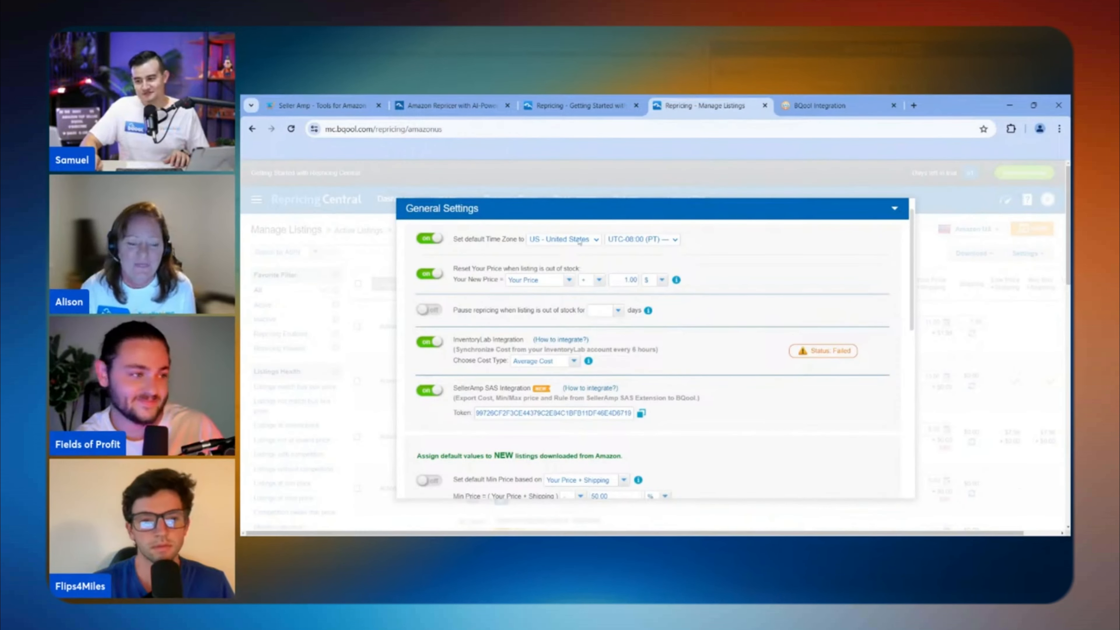
scroll(705, 406, down, 10)
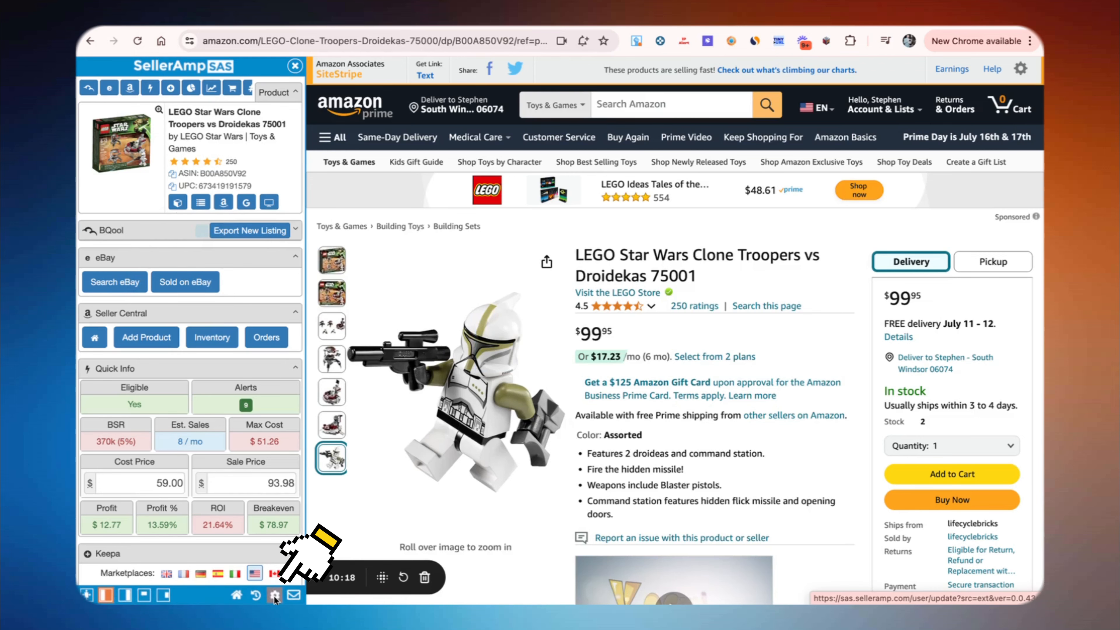
- On the Amazon product page, review SellerAmp's settings for the BQool panel's on/off state, and return to the product view
click(274, 596)
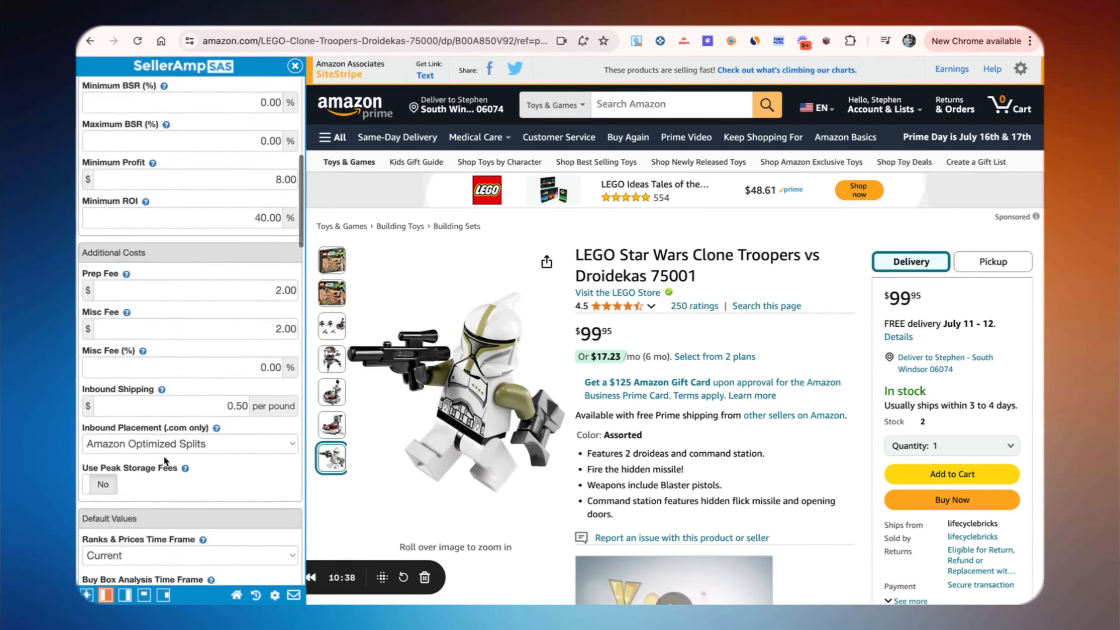
scroll(163, 456, down, 3)
scroll(163, 457, down, 15)
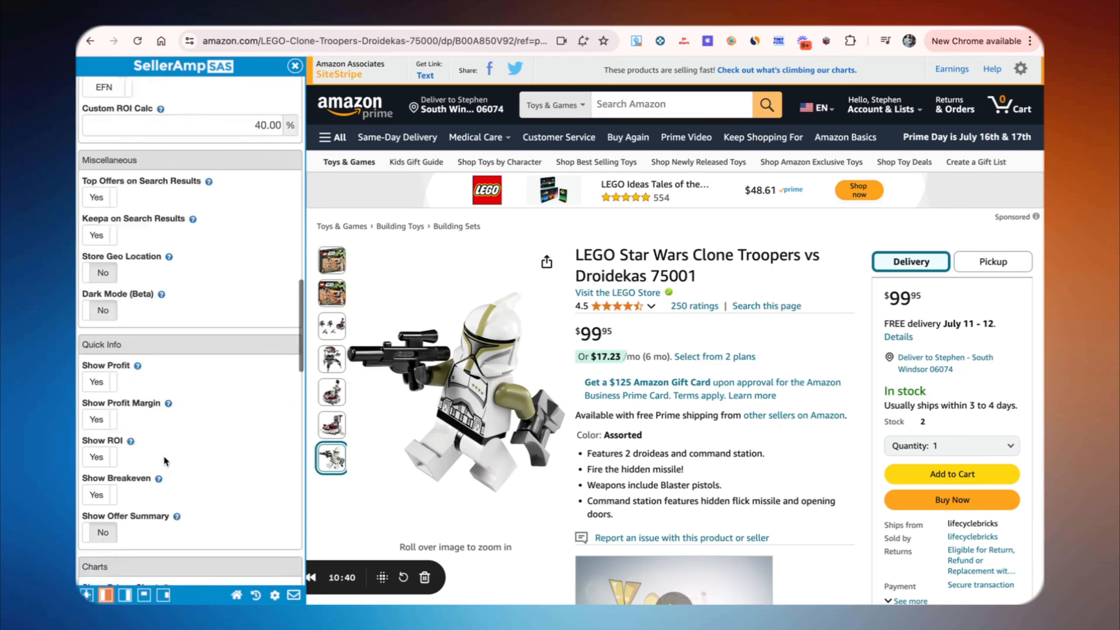
scroll(164, 456, down, 15)
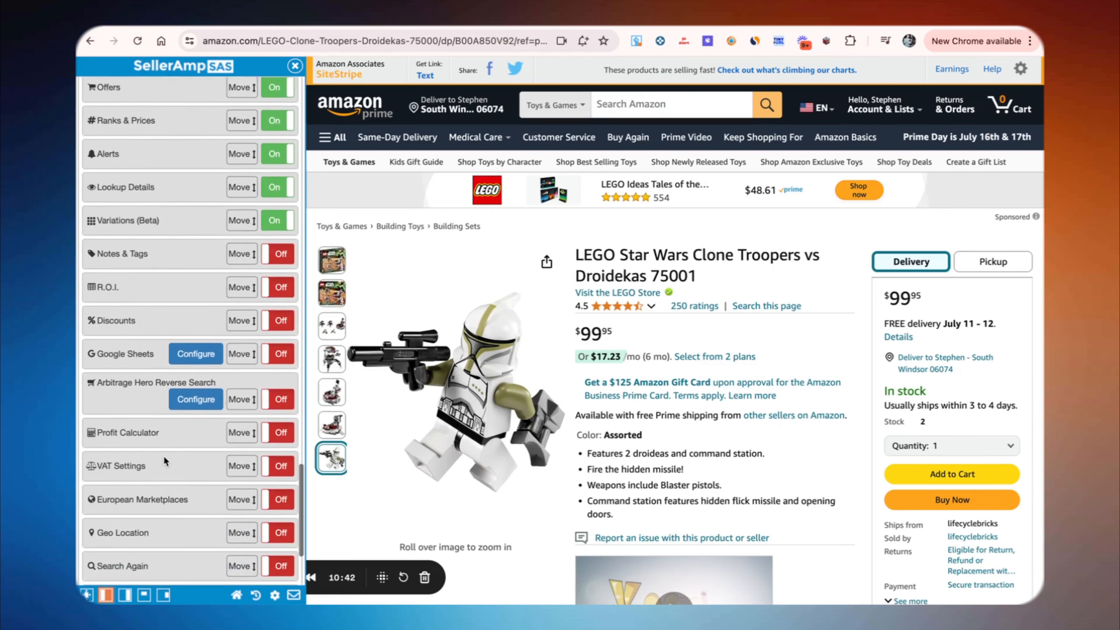
scroll(163, 456, up, 10)
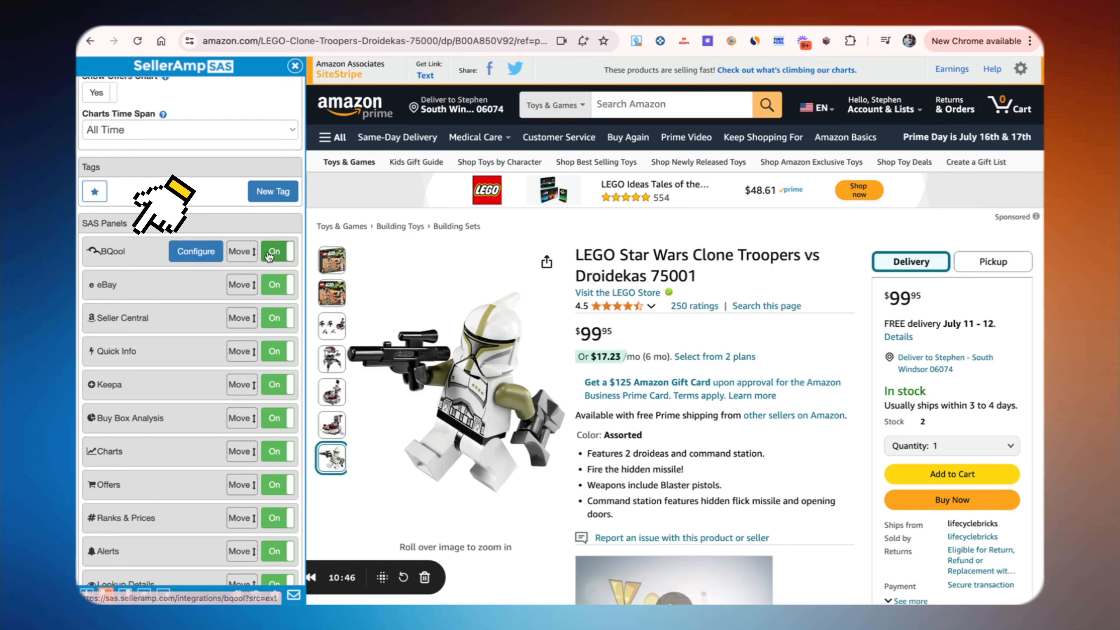
scroll(131, 258, down, 10)
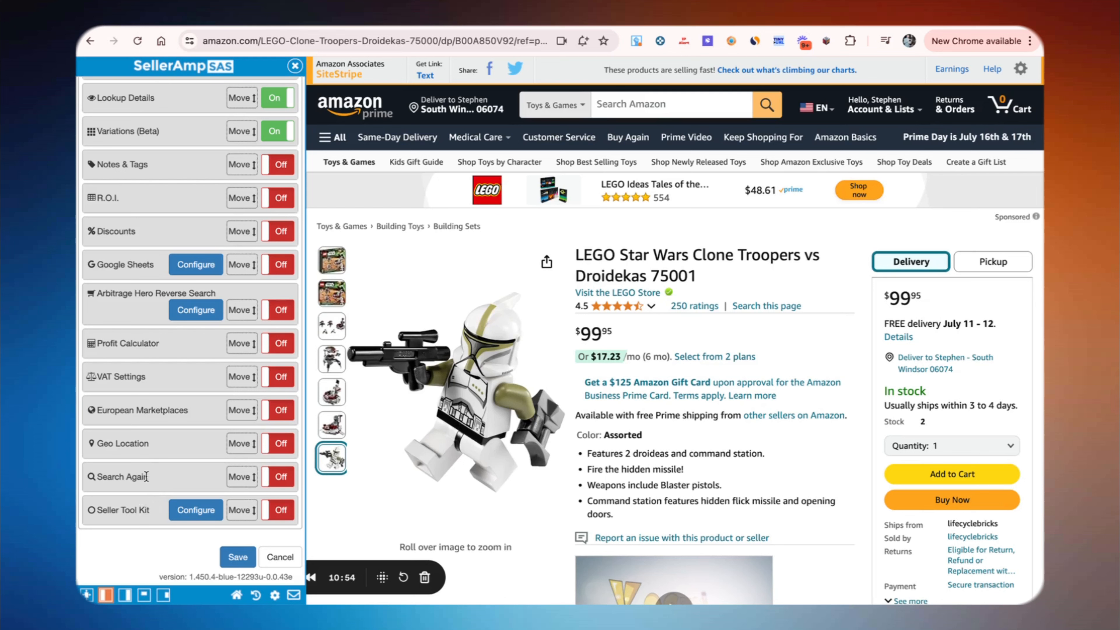
drag(237, 512, 236, 541)
scroll(194, 414, up, 15)
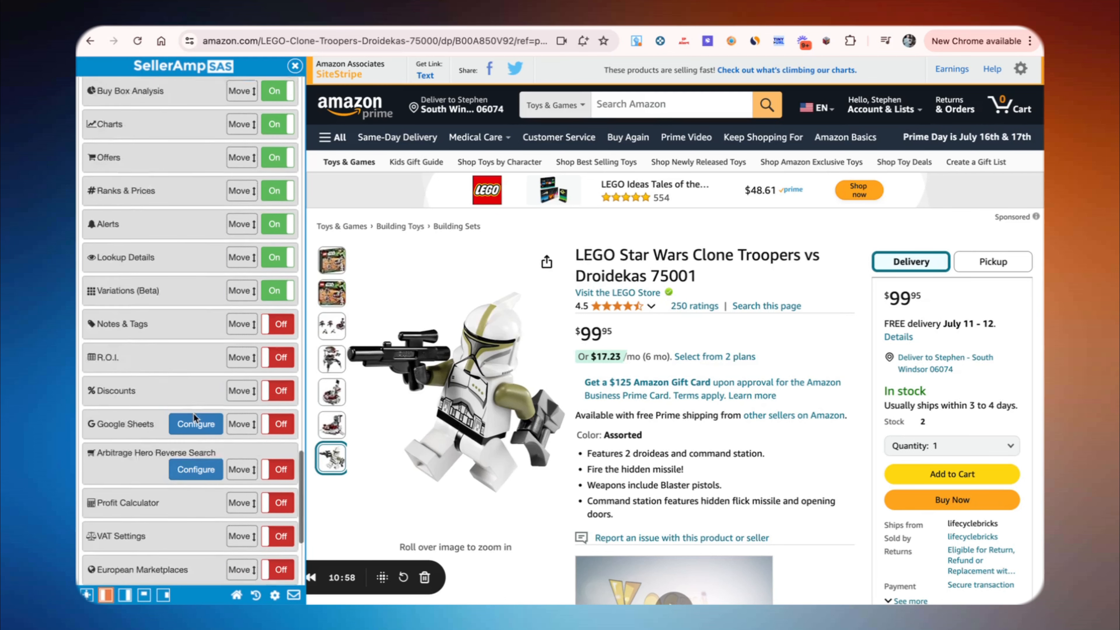
scroll(182, 474, down, 3)
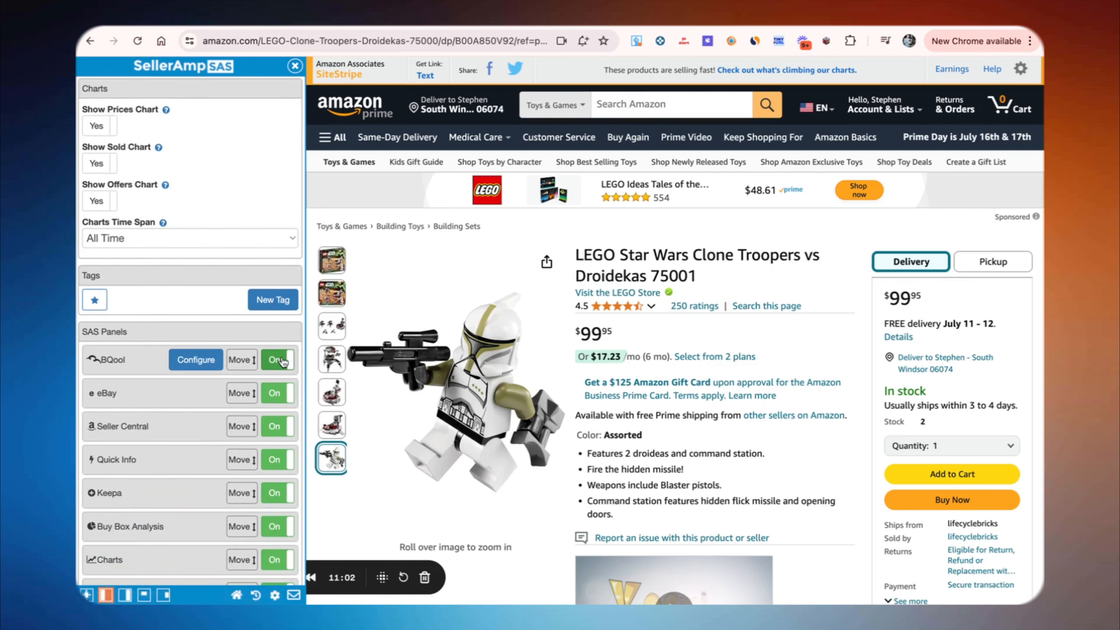
click(236, 595)
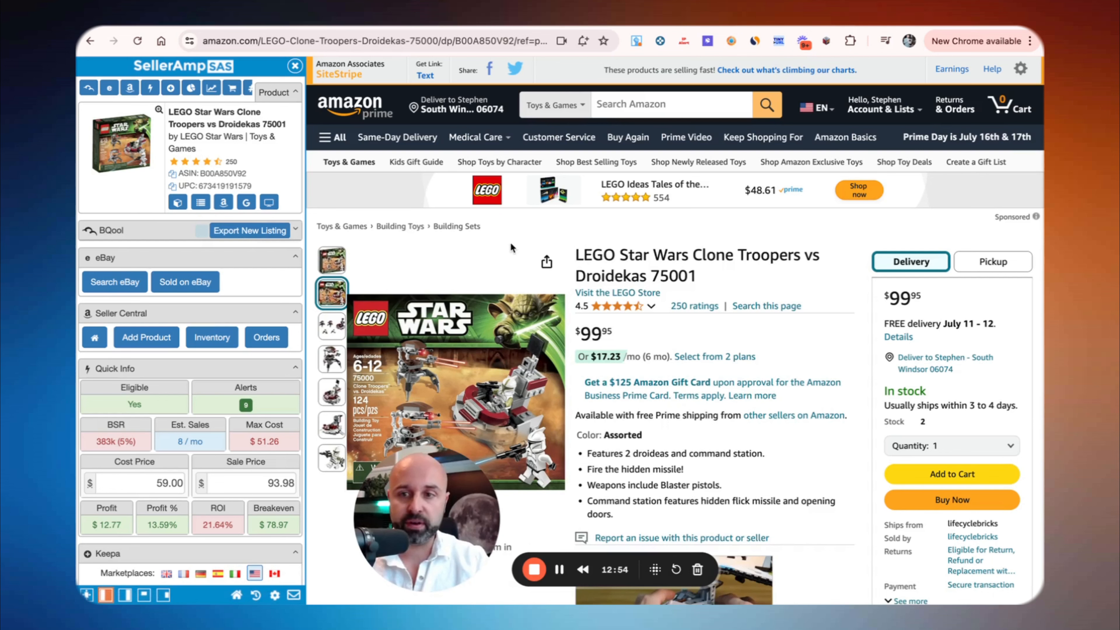
- Start exporting the LEGO set as a new listing to BQool, with FBA fulfillment and item condition New
click(250, 231)
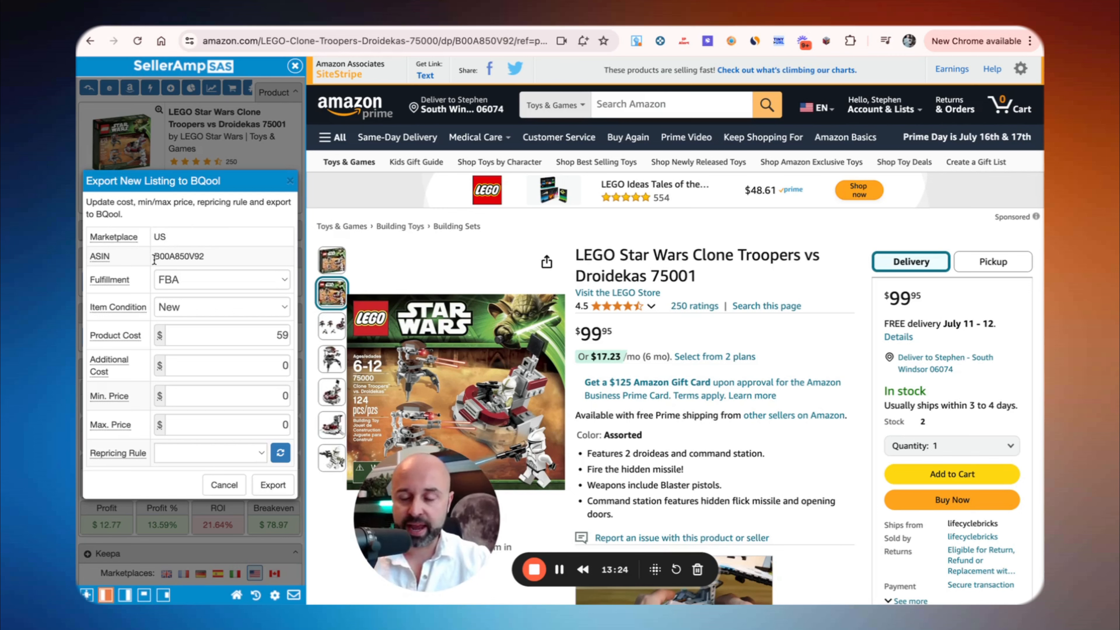
click(199, 277)
click(199, 279)
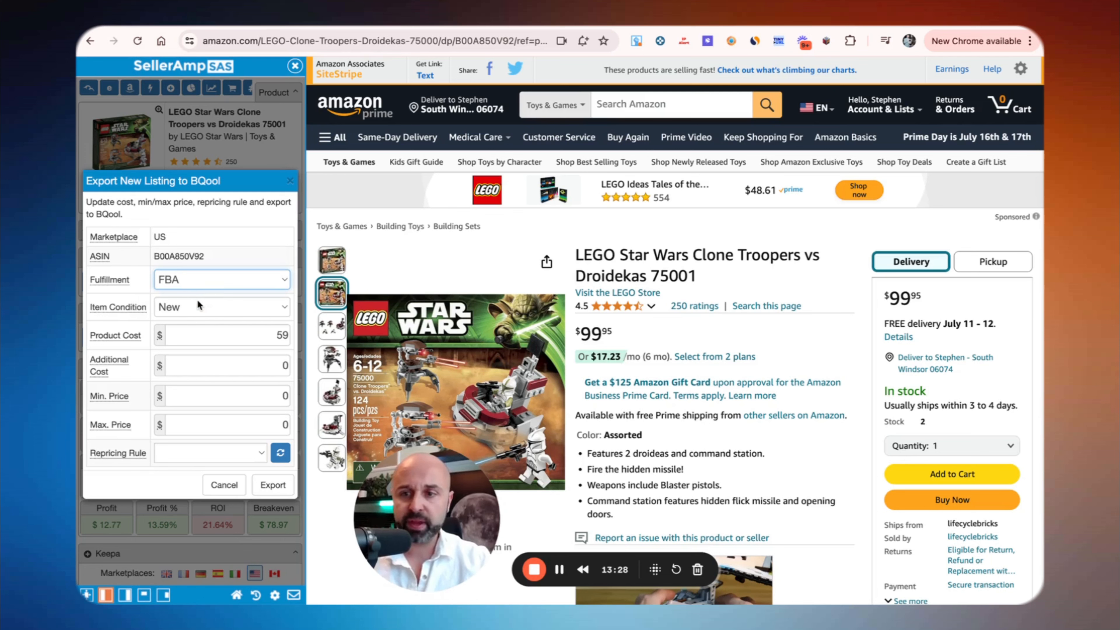
click(197, 304)
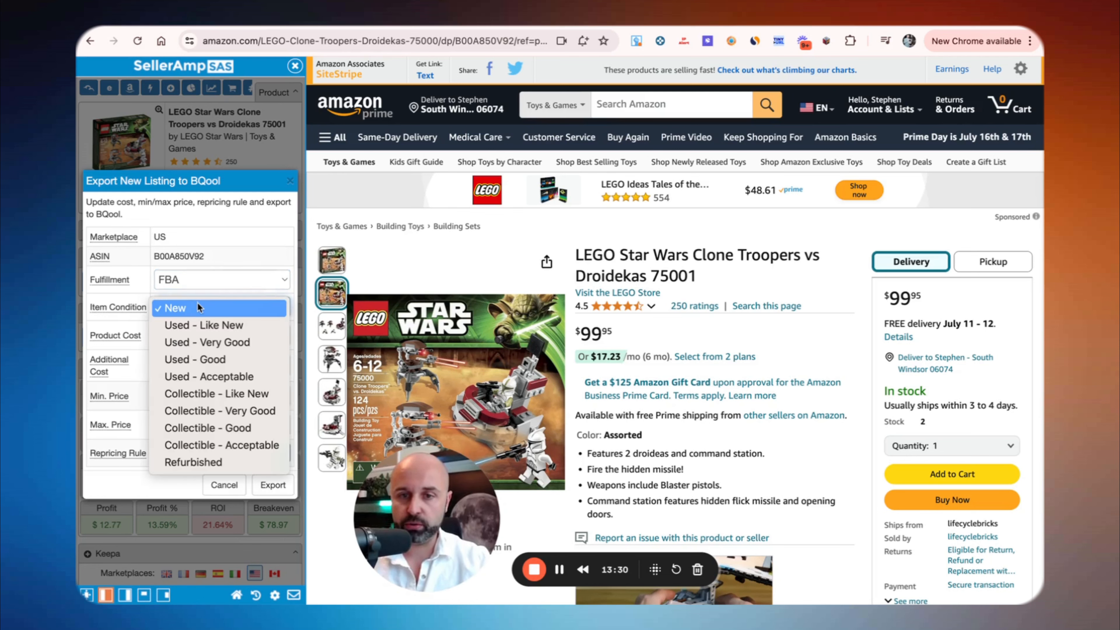
click(196, 308)
- Set the listing's product cost to $35 and its additional cost to $4
click(250, 336)
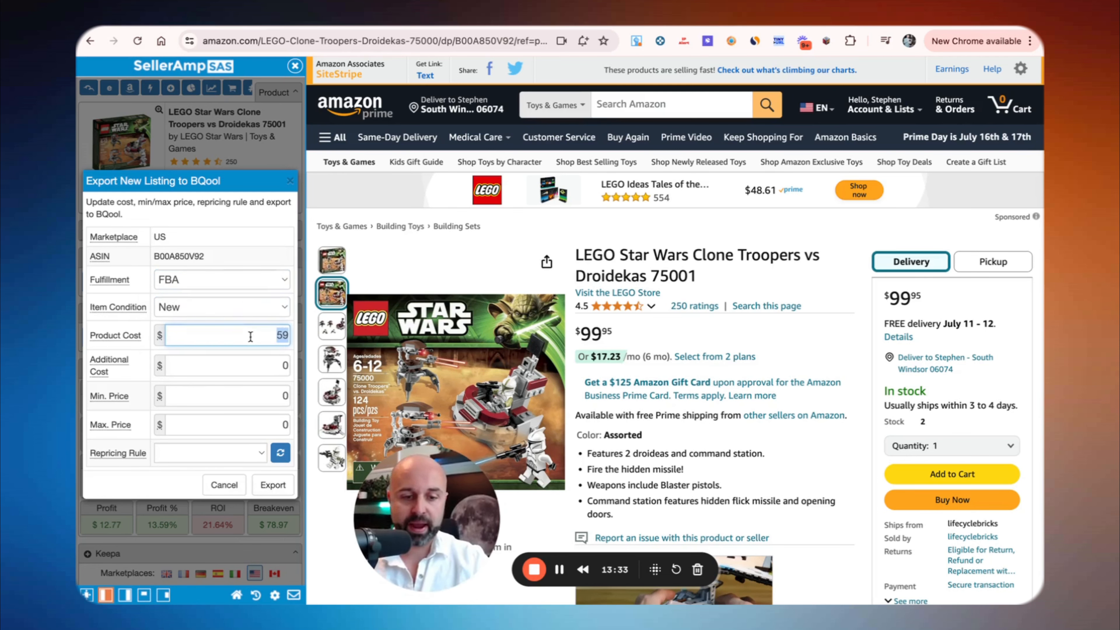
text(35)
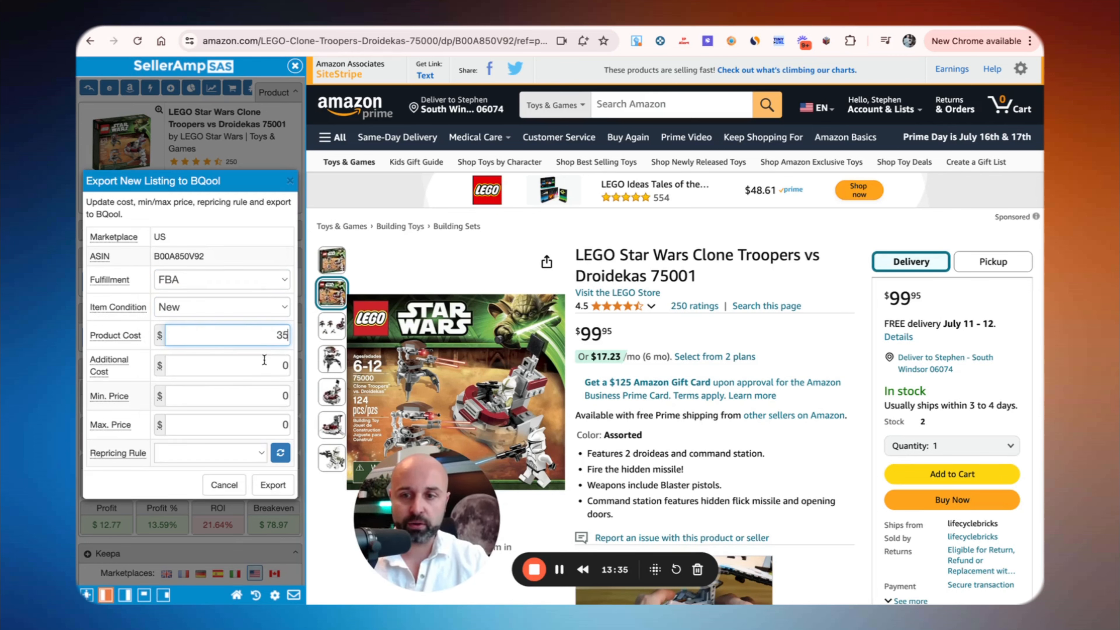
click(271, 367)
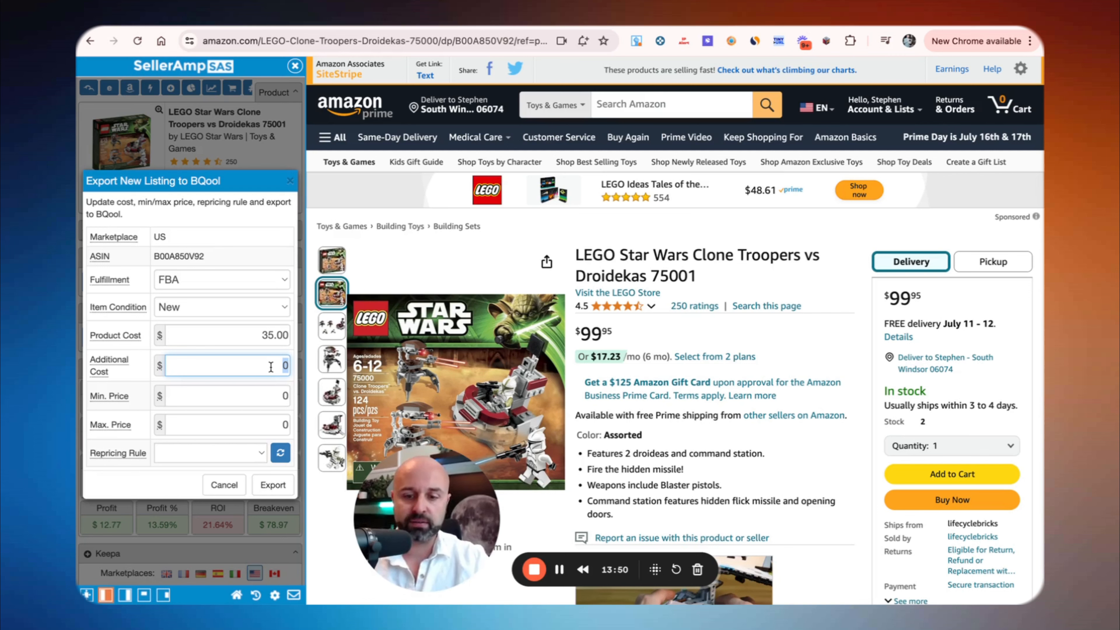
text(4)
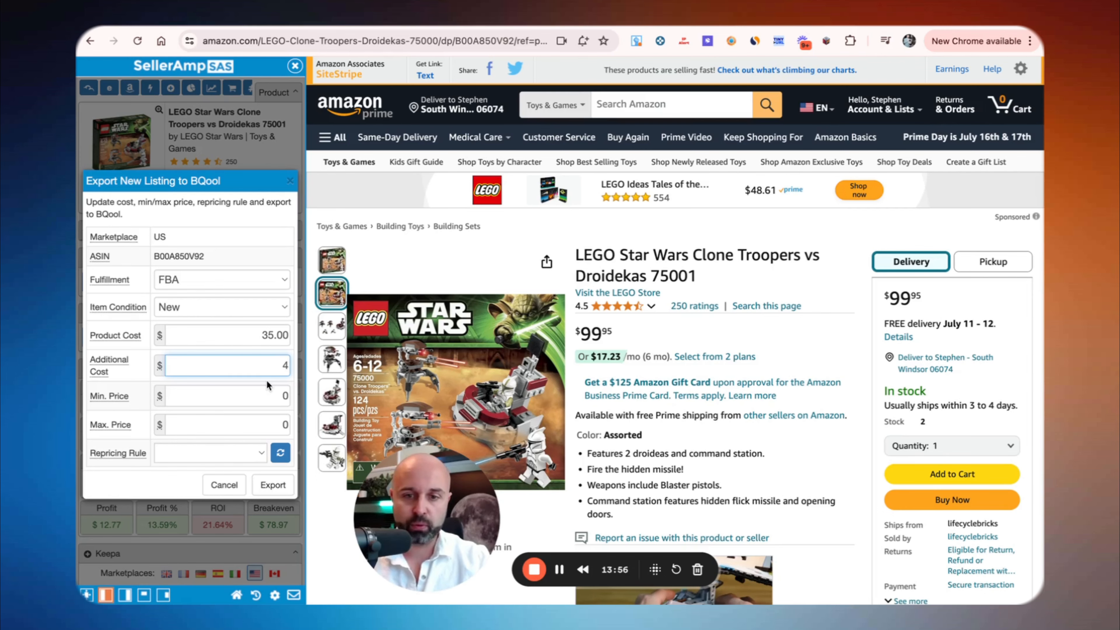
- Consult the product's Keepa price history and set the minimum price to $89.99 and the maximum price to $104.99
scroll(522, 348, down, 15)
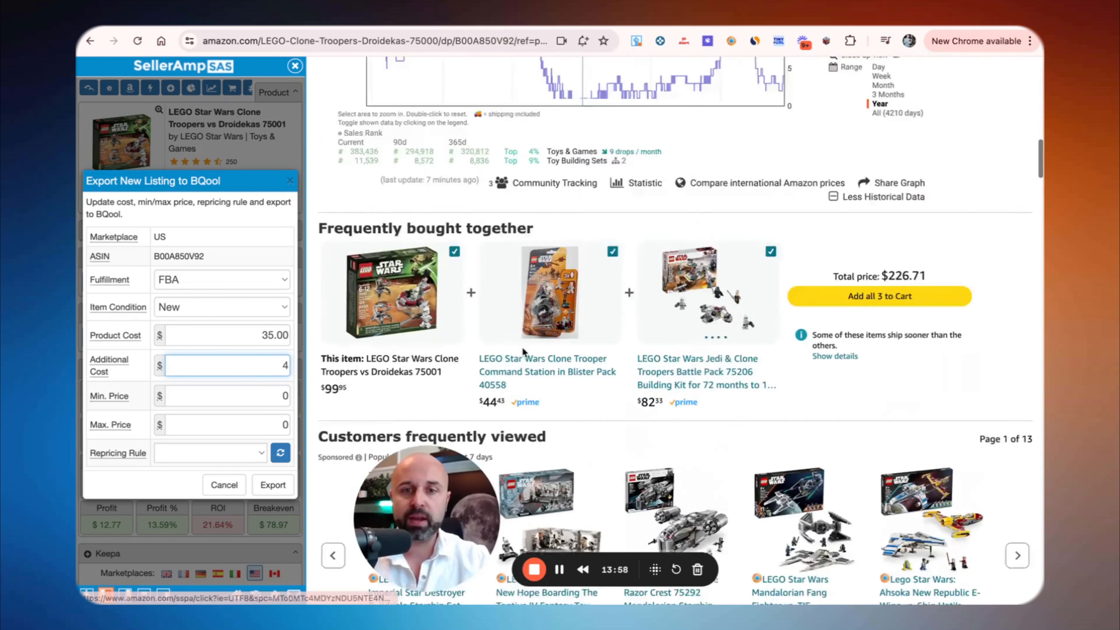
scroll(522, 347, up, 10)
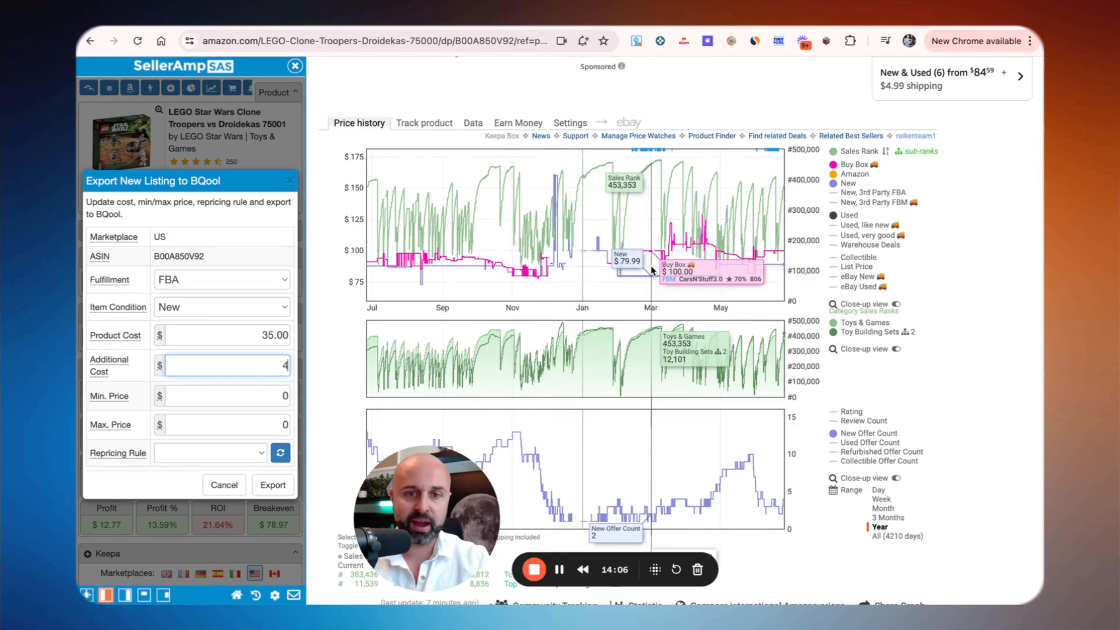
click(257, 398)
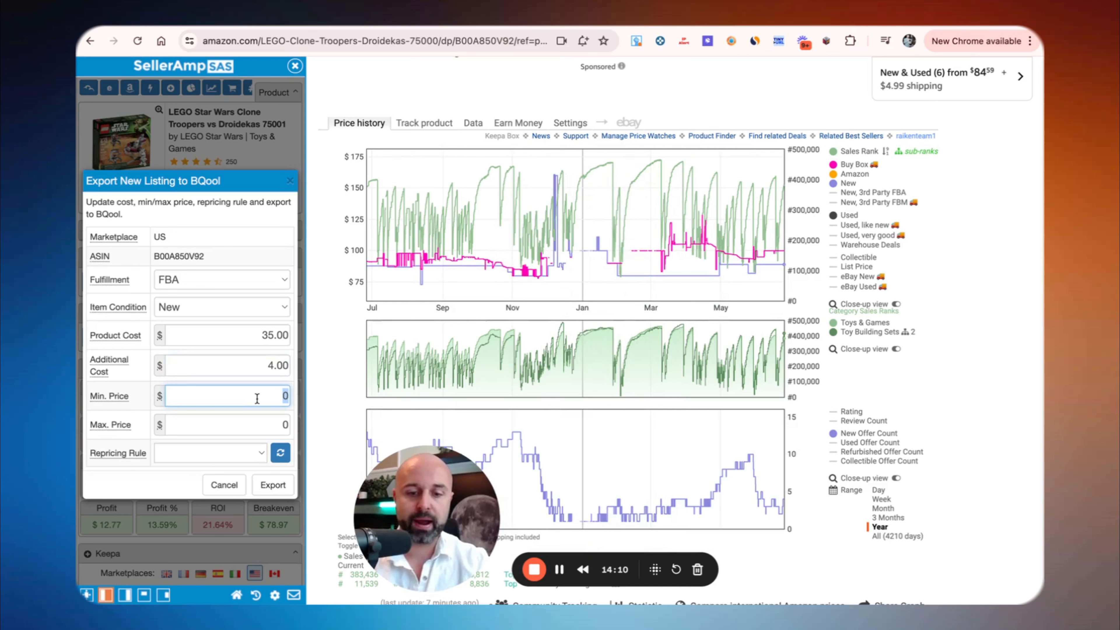
text(89)
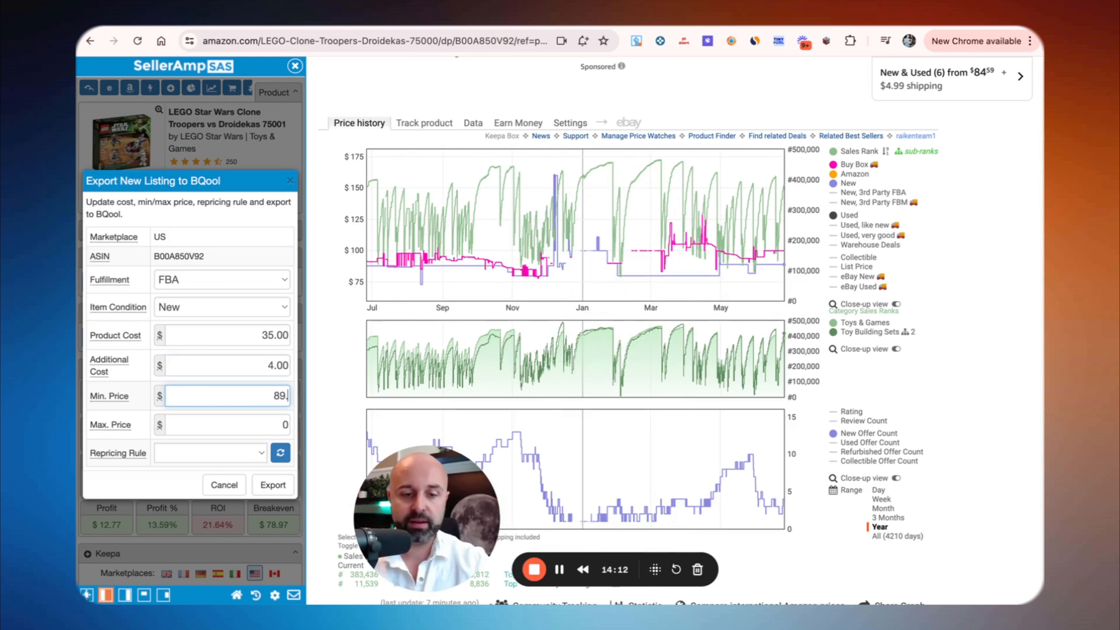
text(.99)
click(252, 426)
text(99)
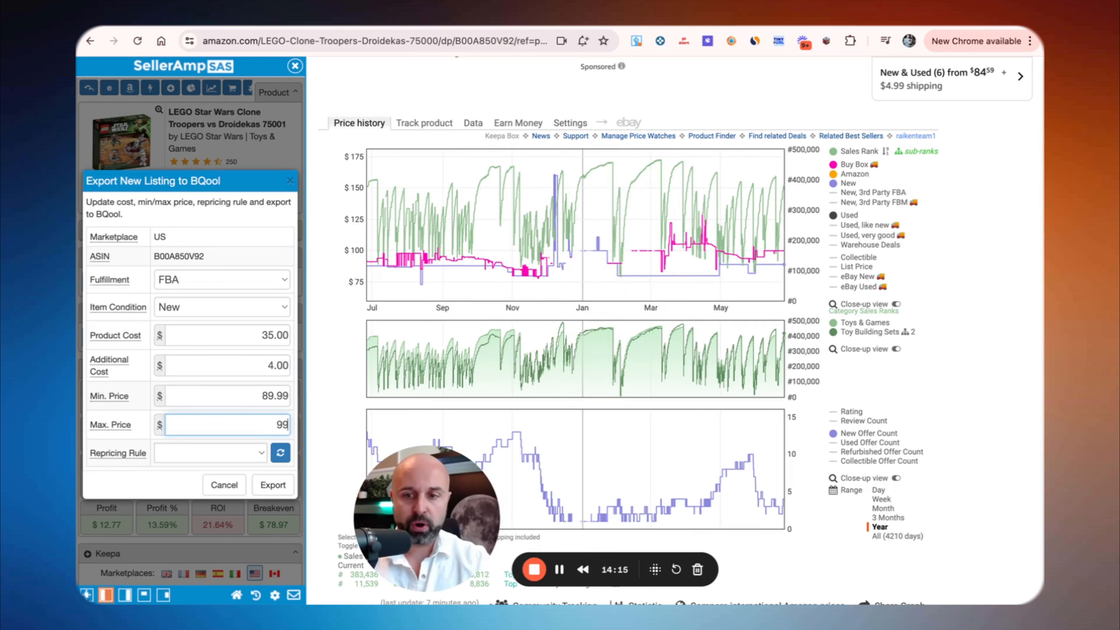
key(BackSpace)
key(BackSpace)
text(104.99)
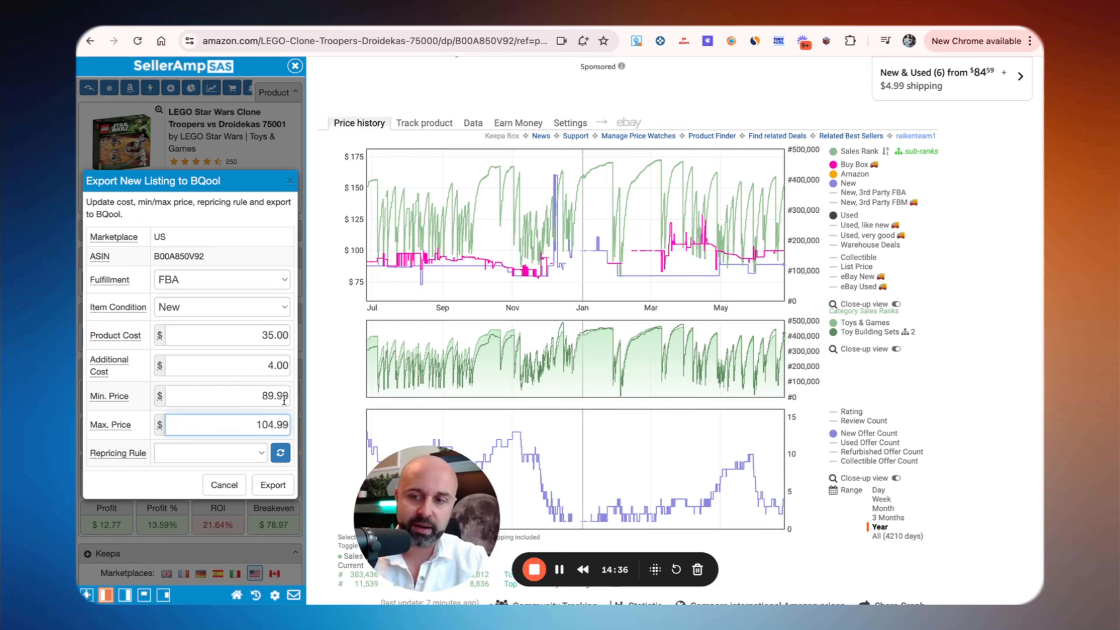
- Assign the AI Equalizer repricing rule and export the listing to BQool
click(262, 451)
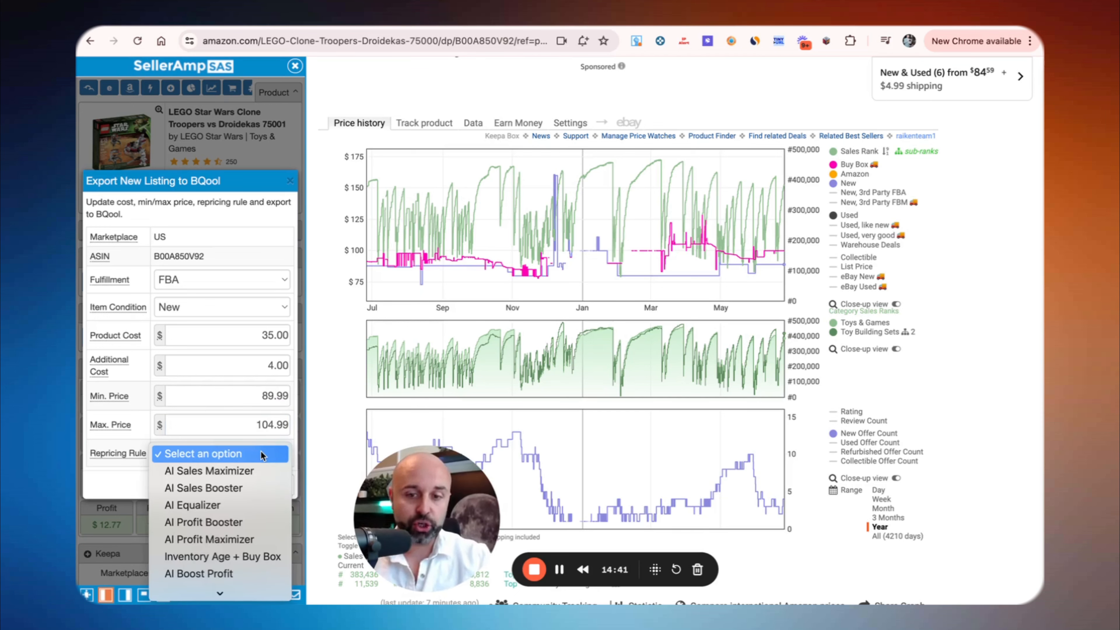
scroll(251, 485, down, 1)
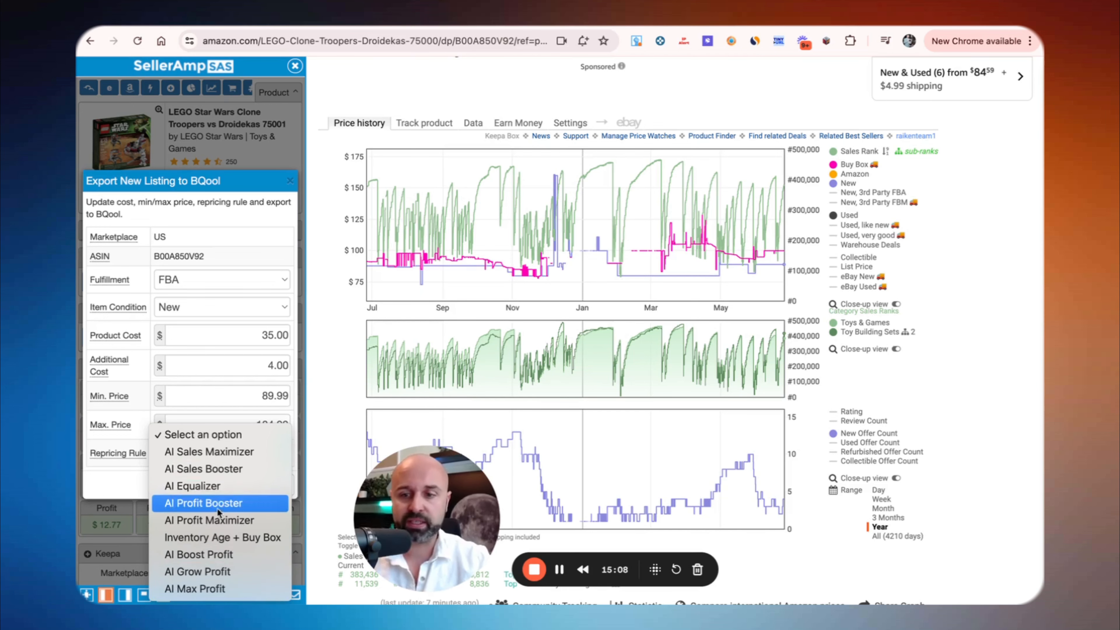
click(221, 491)
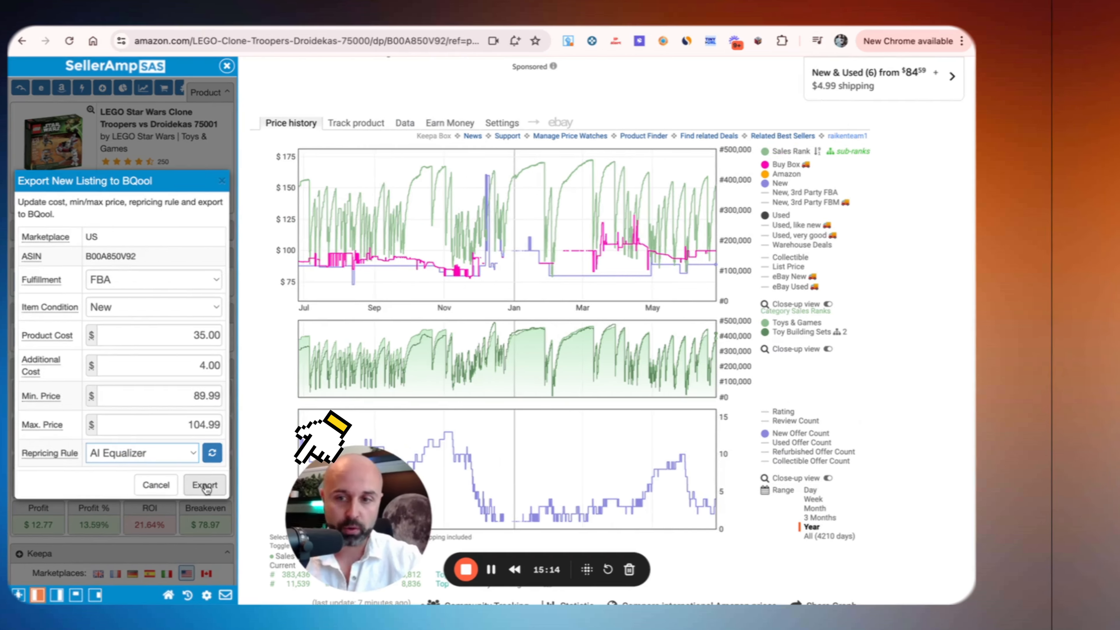
click(273, 486)
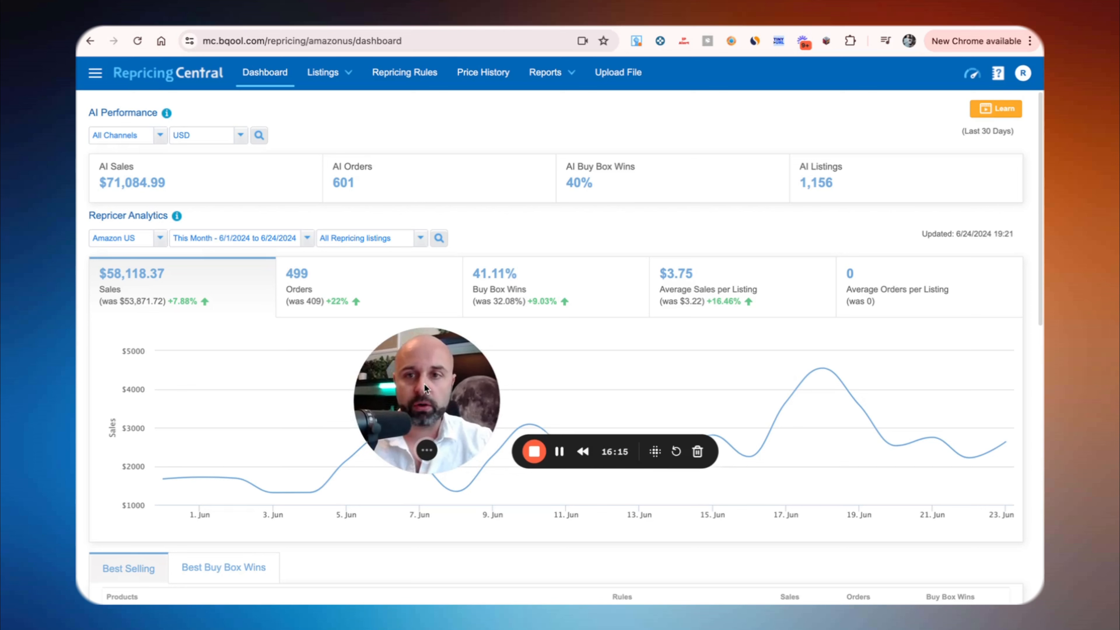
- Switch to BQool Repricing Central and review the status, costs, prices and rules of the SellerAmp Listings
click(352, 76)
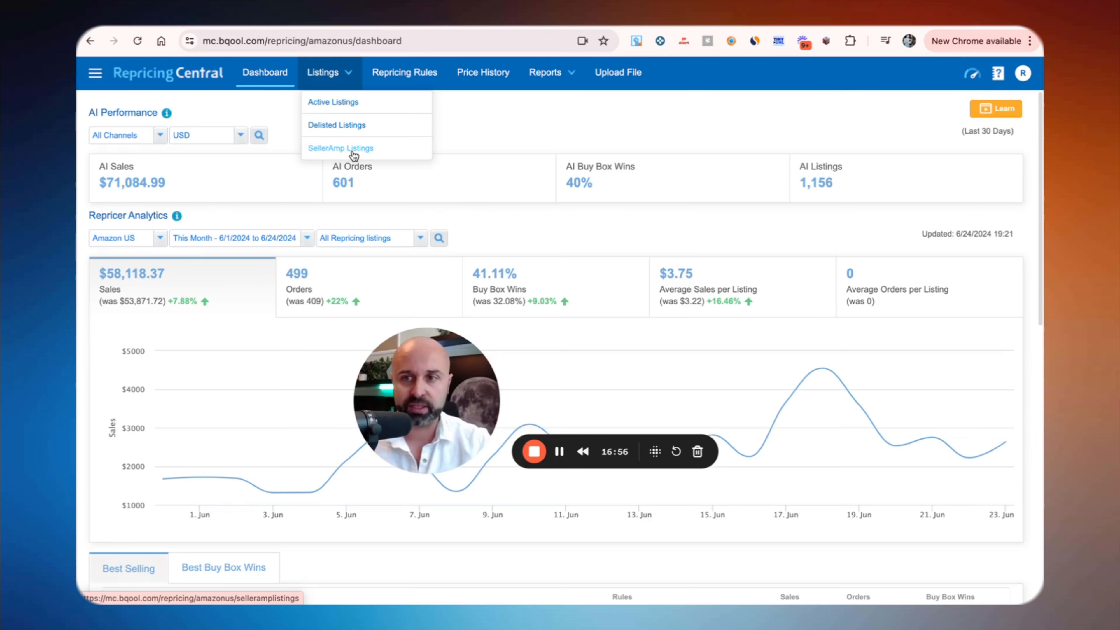
click(348, 148)
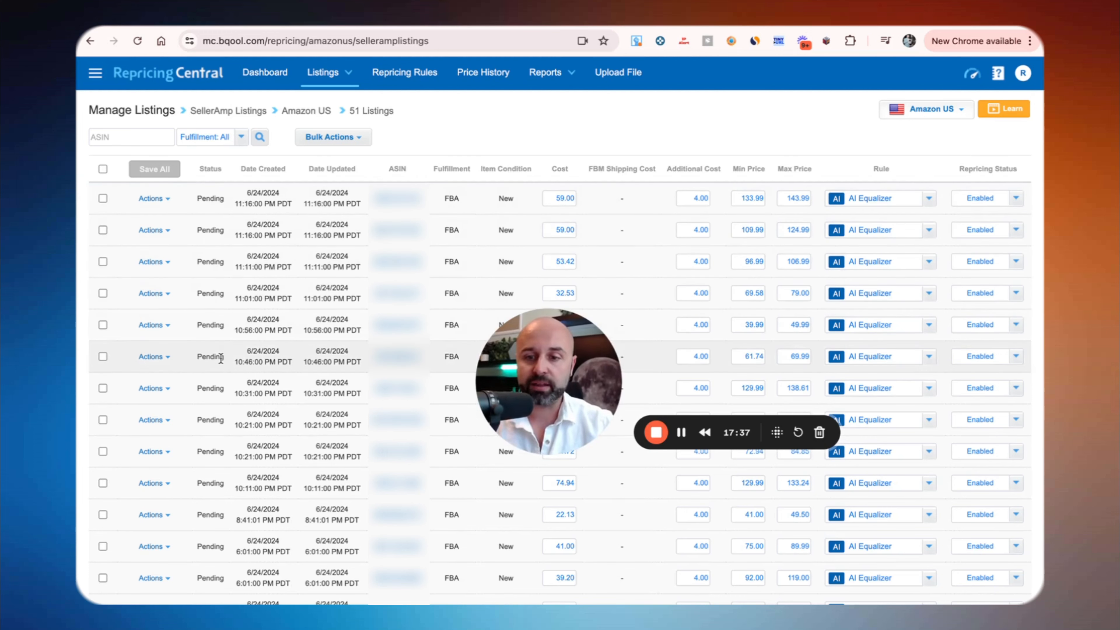
scroll(221, 358, down, 5)
scroll(220, 360, up, 5)
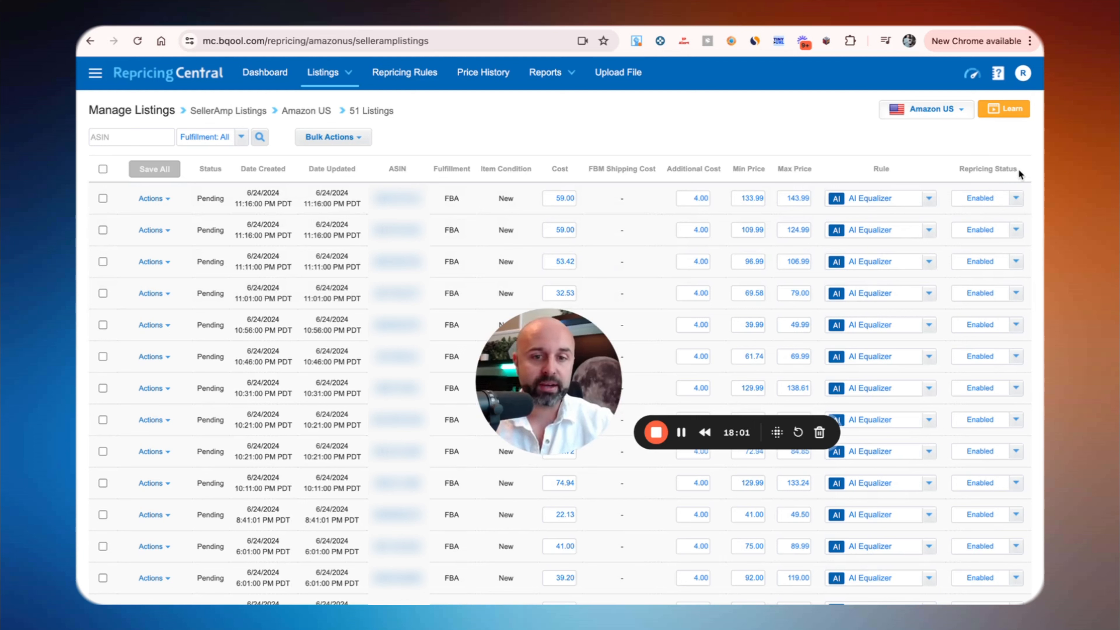
- Check the Enabled and Paused repricing status choices for the first SellerAmp listing, keeping it Enabled
click(1014, 201)
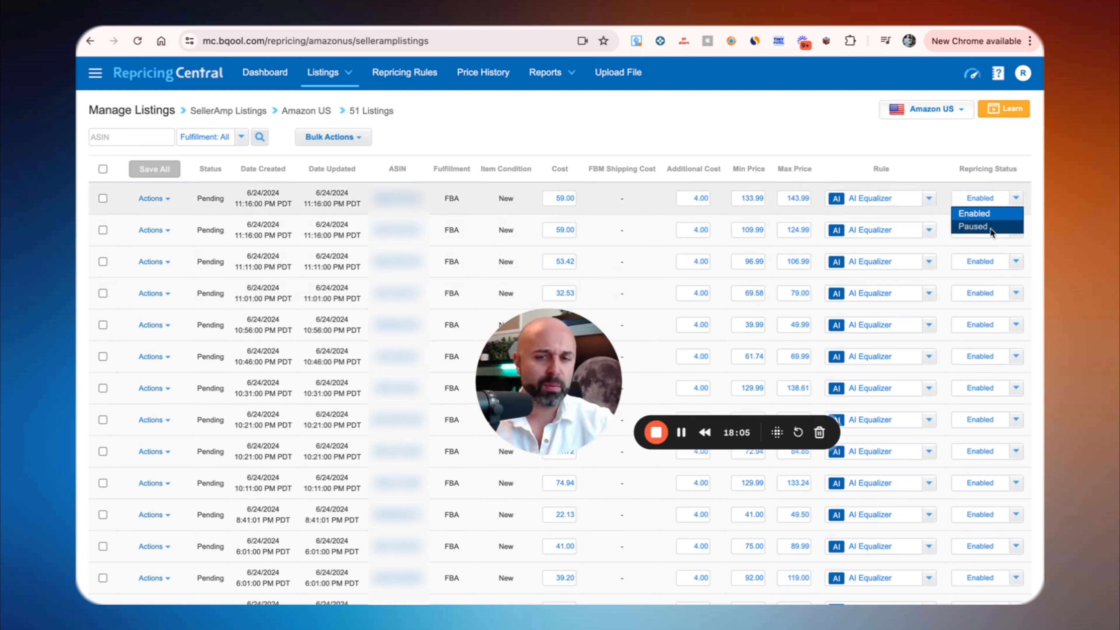
click(985, 218)
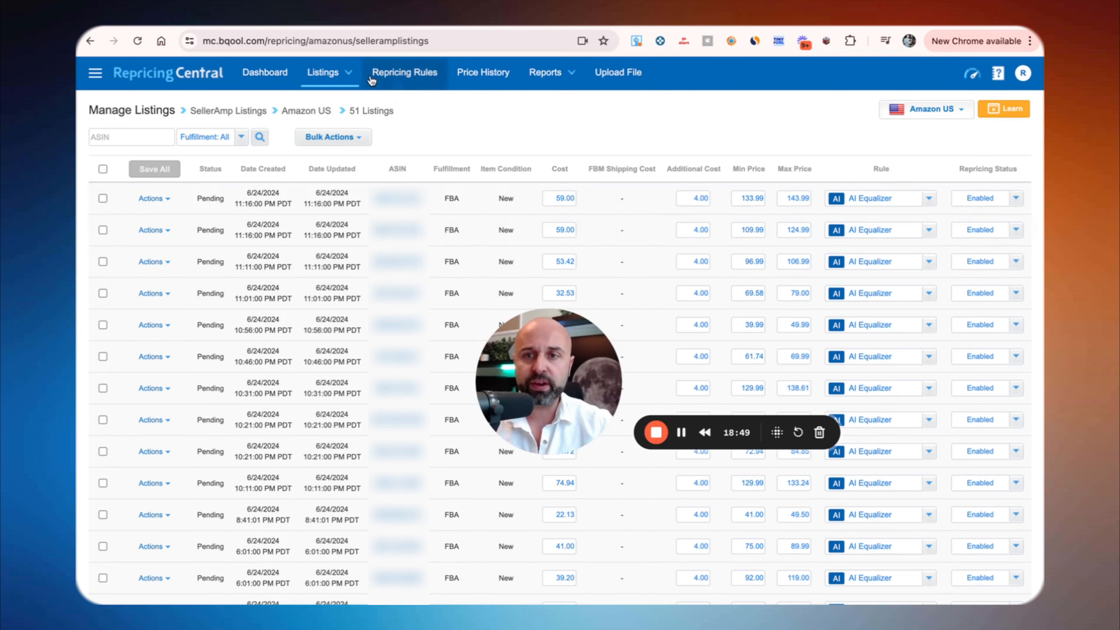
mouse_move(344, 74)
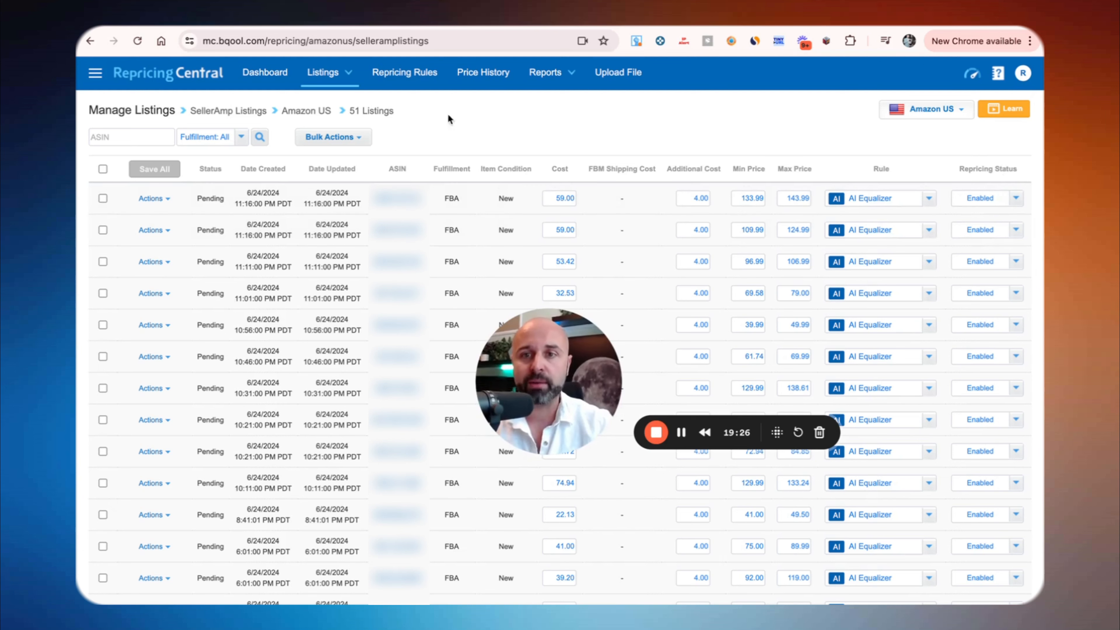
click(326, 72)
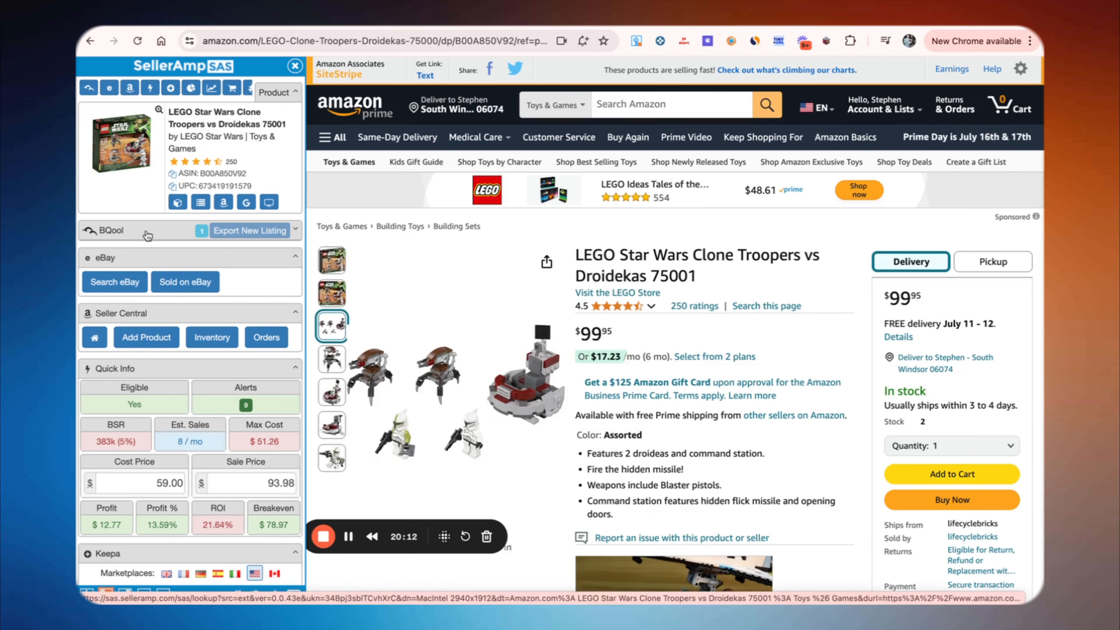
- Review the exported LEGO listing's BQool details and its update form in SellerAmp SAS, closing the form without exporting changes
click(148, 236)
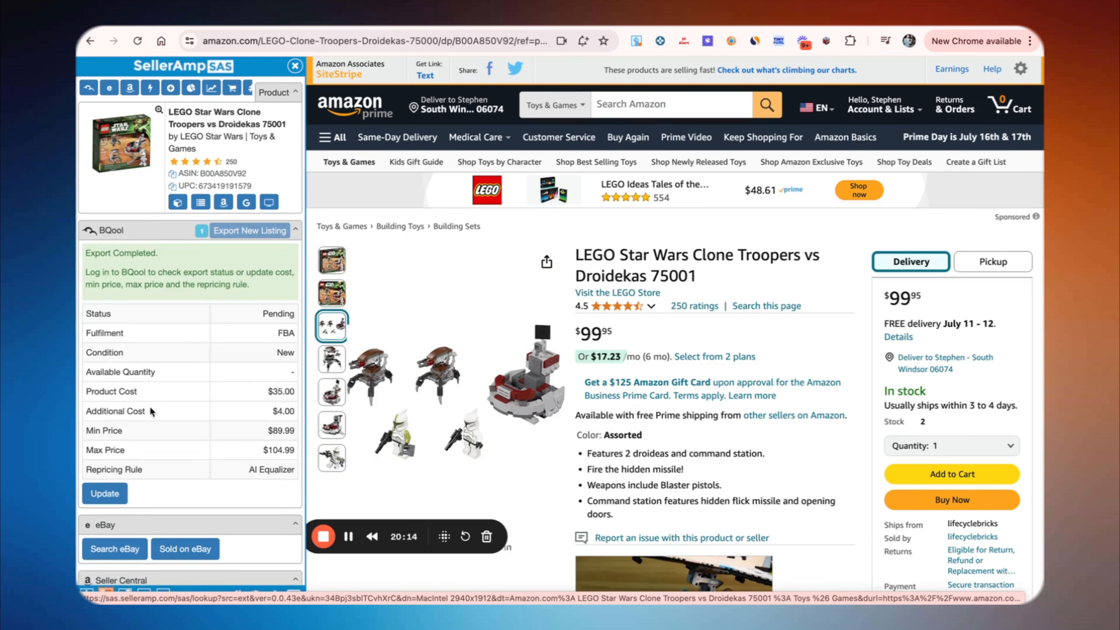
click(111, 504)
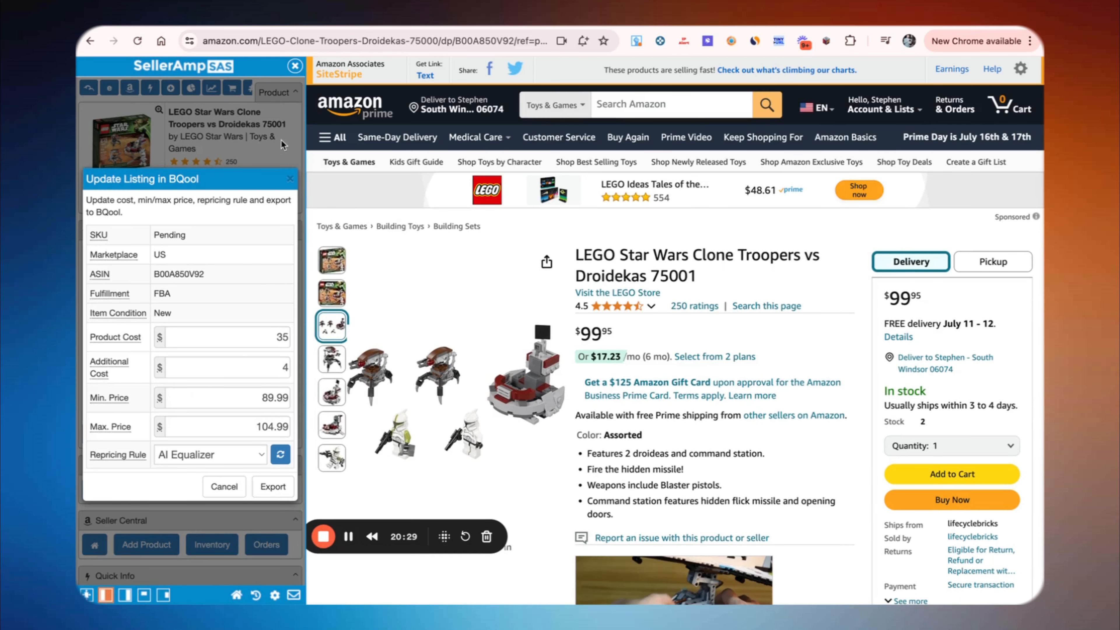
click(290, 179)
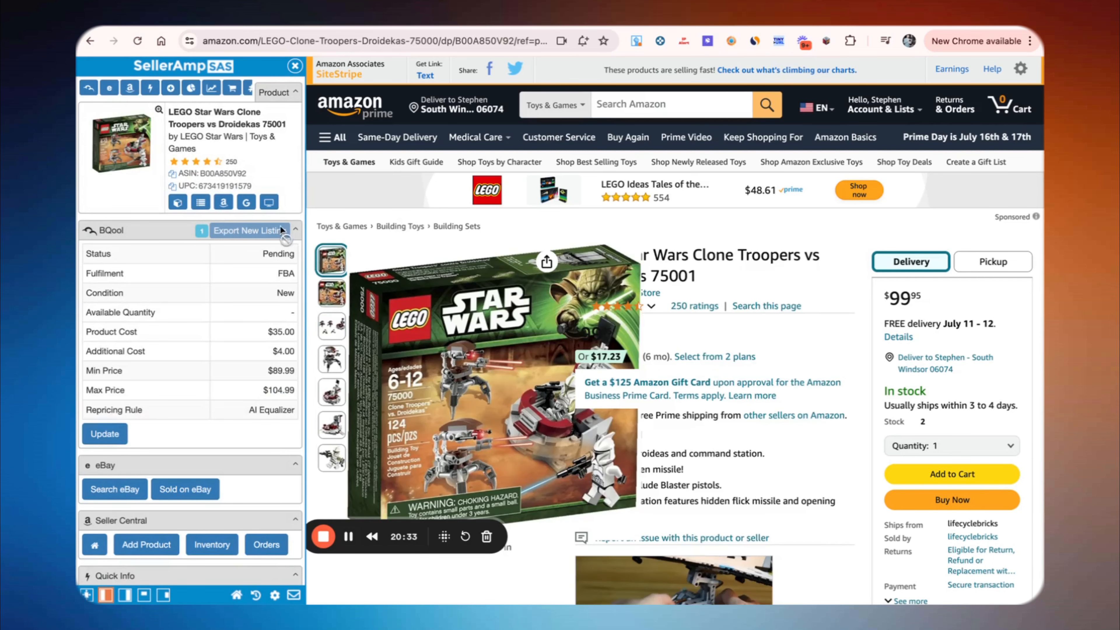
click(295, 232)
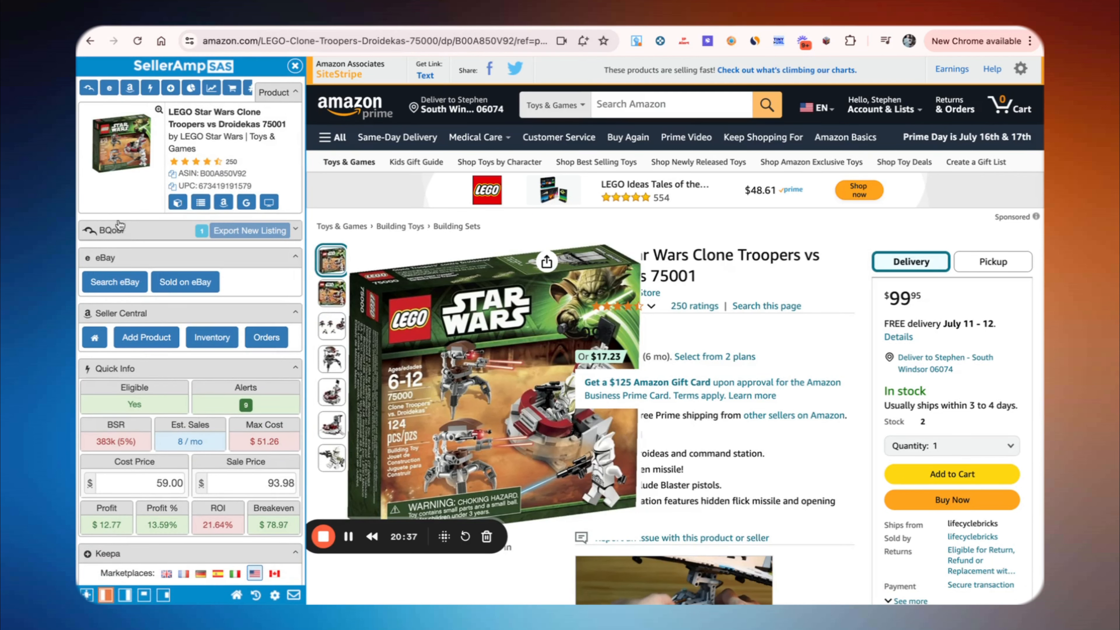
click(133, 233)
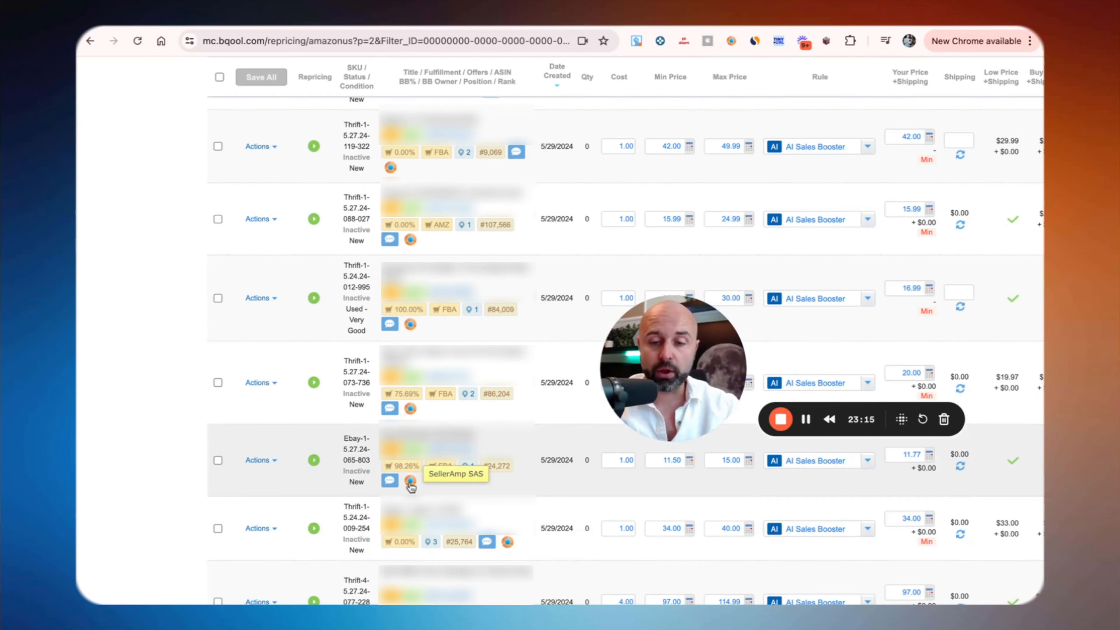
- Open SellerAmp SAS for the BQool listing Ebay-1-5.27.24-065-803 and examine its repricing details, profitability, Keepa history, Buy Box analysis, charts and offers
click(409, 482)
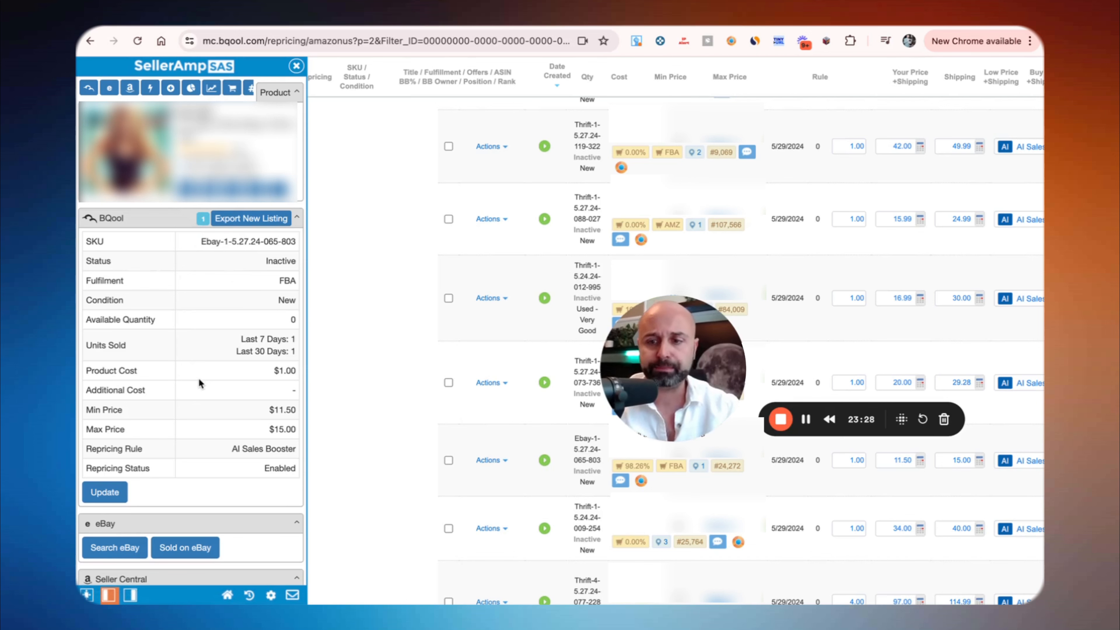
scroll(198, 380, down, 8)
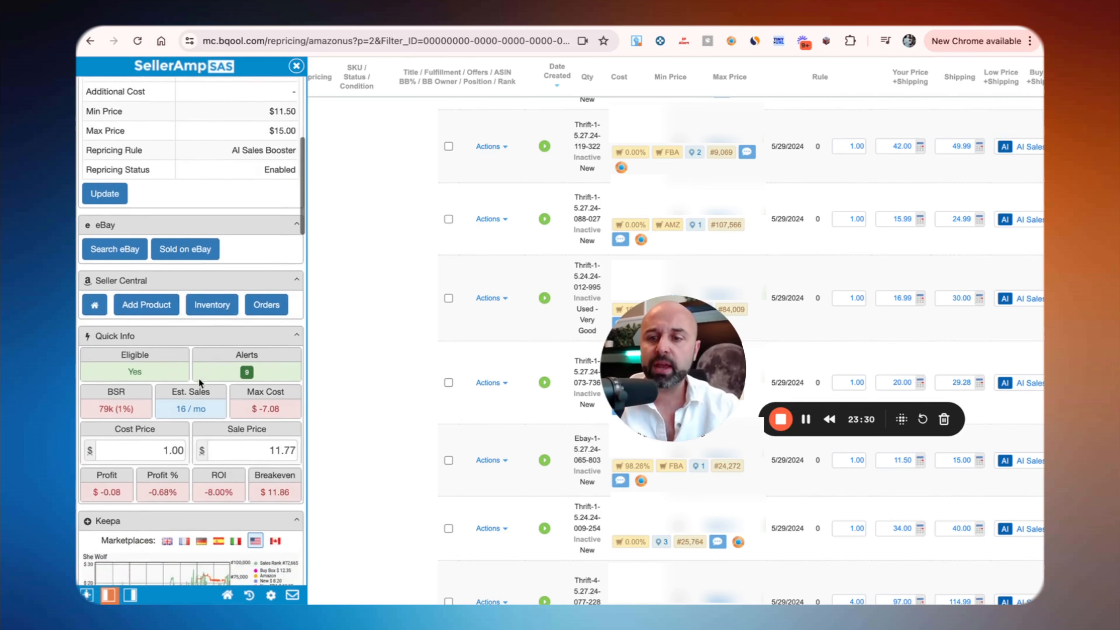
scroll(199, 378, down, 8)
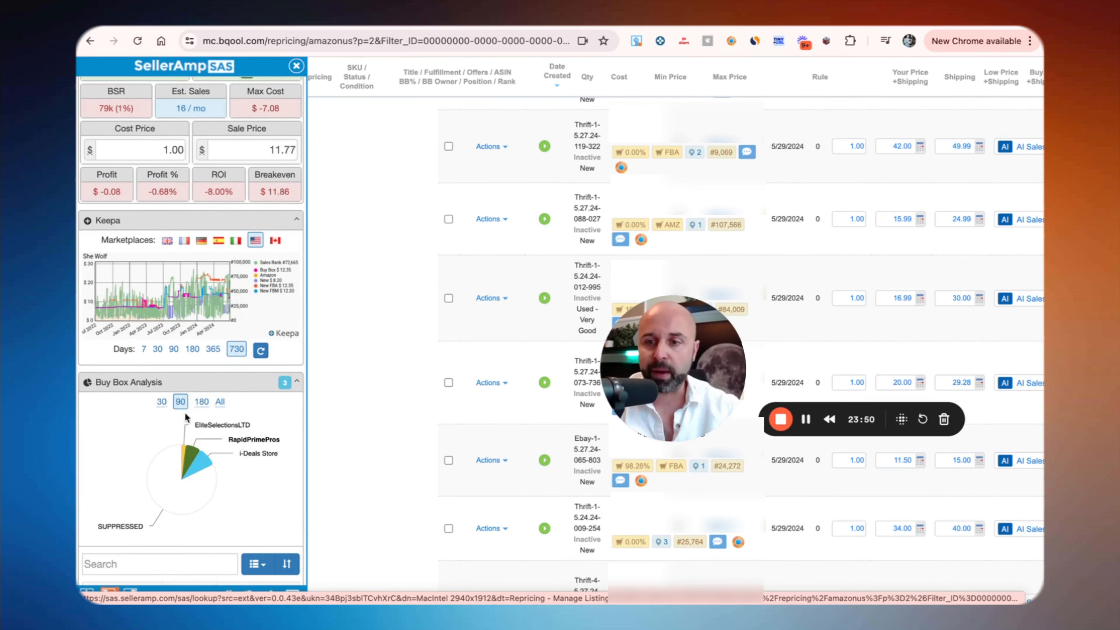
scroll(255, 414, down, 12)
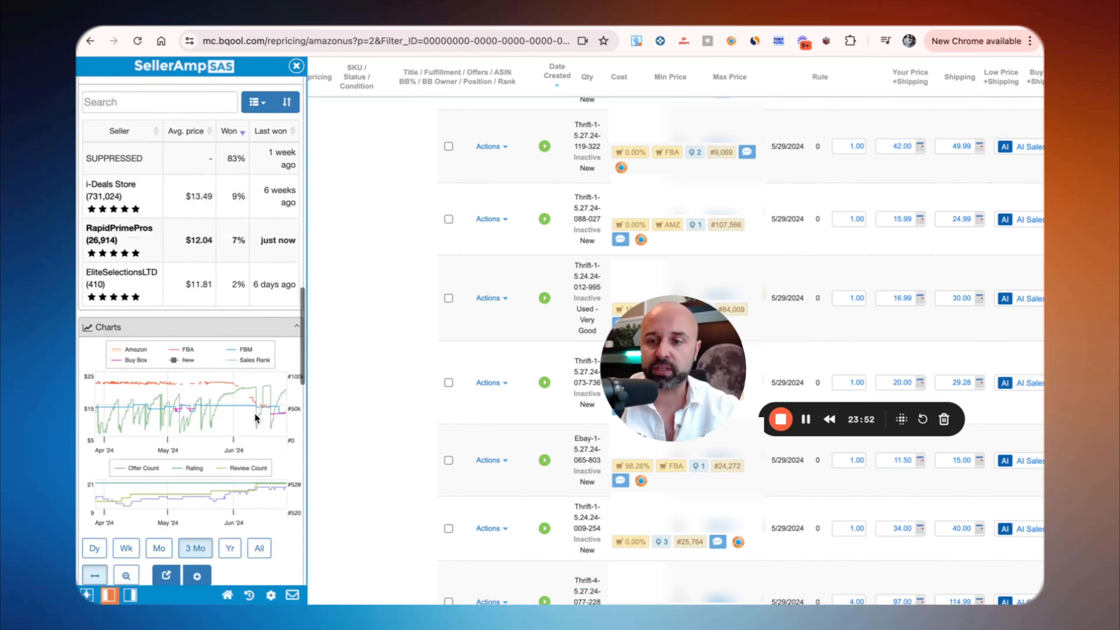
scroll(255, 413, down, 8)
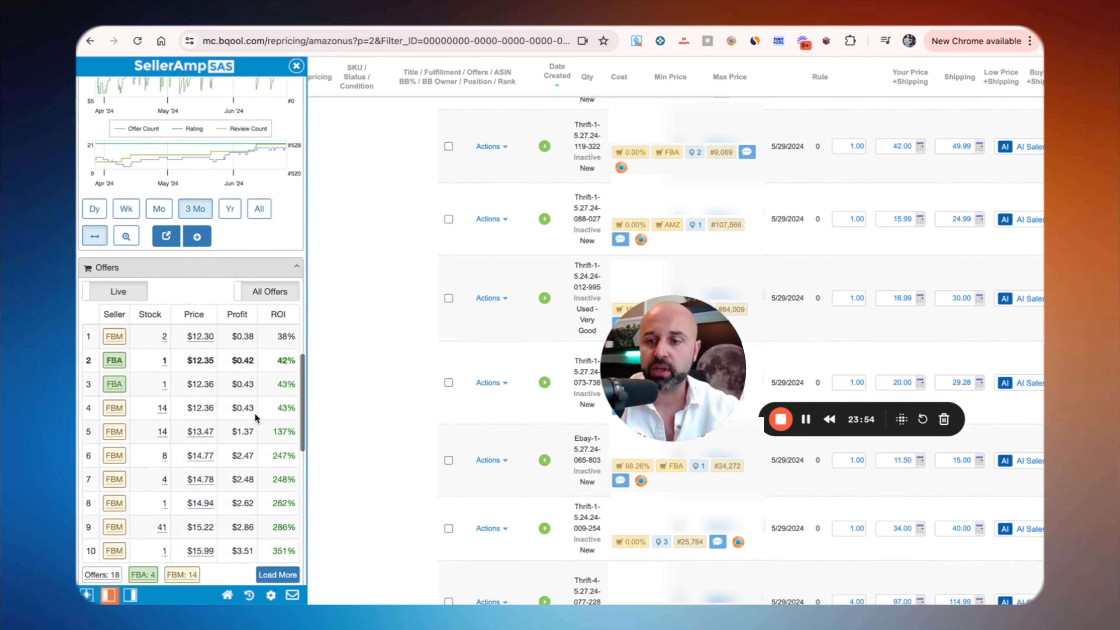
scroll(254, 413, down, 6)
scroll(254, 414, up, 18)
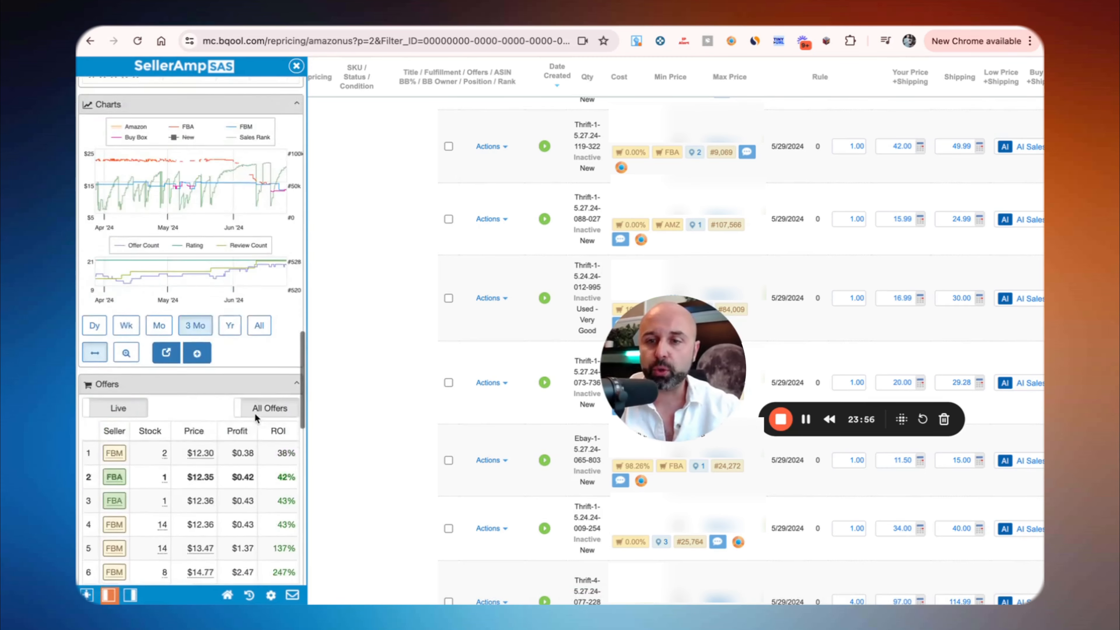
scroll(254, 413, up, 10)
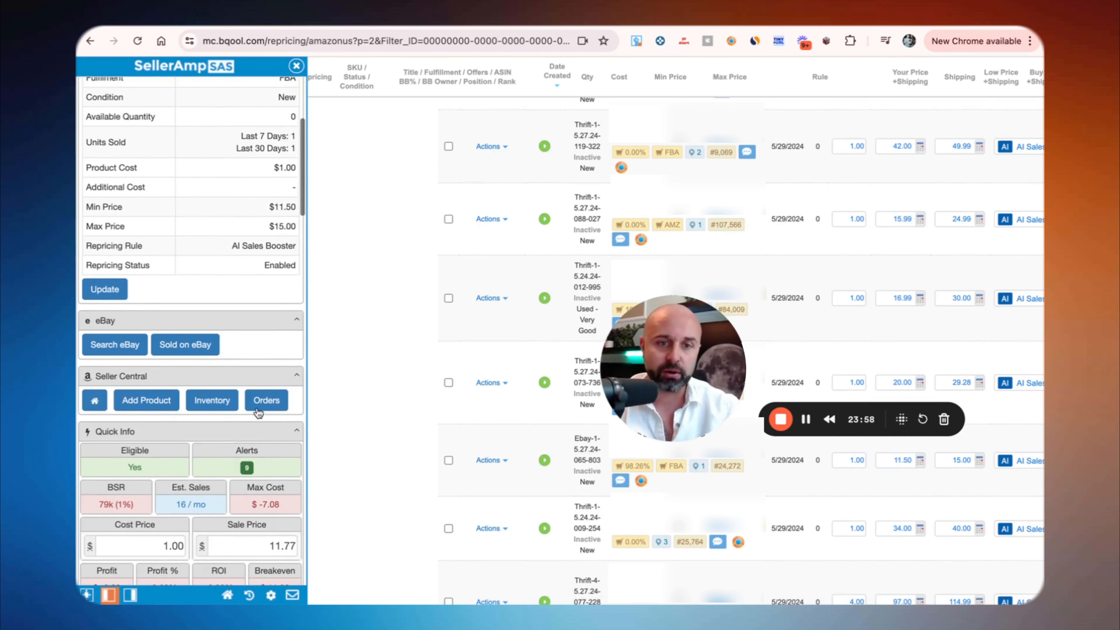
scroll(263, 310, up, 5)
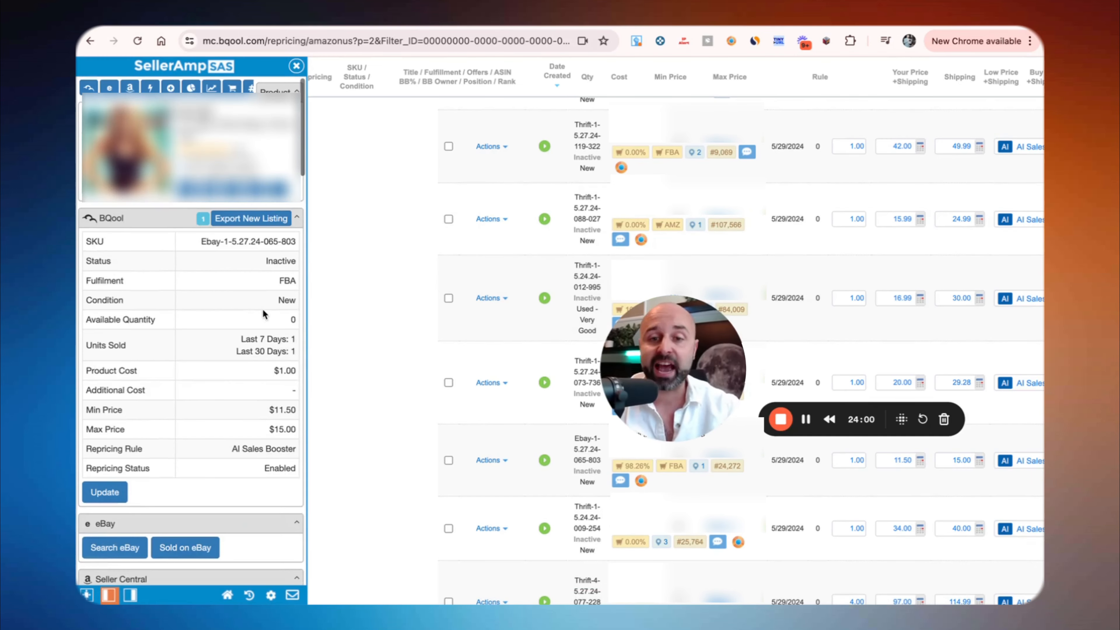